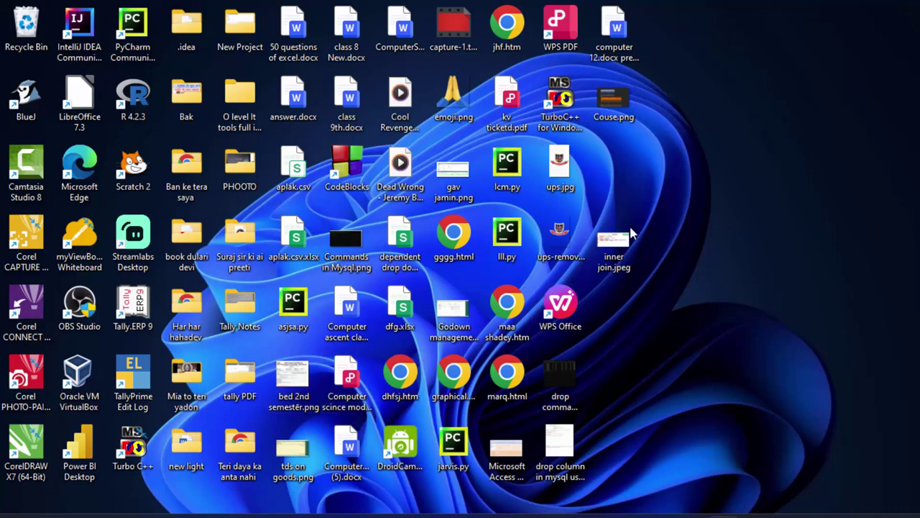
Step: Refresh the Windows desktop twice from its context menu
right_click(726, 183)
click(754, 181)
right_click(753, 186)
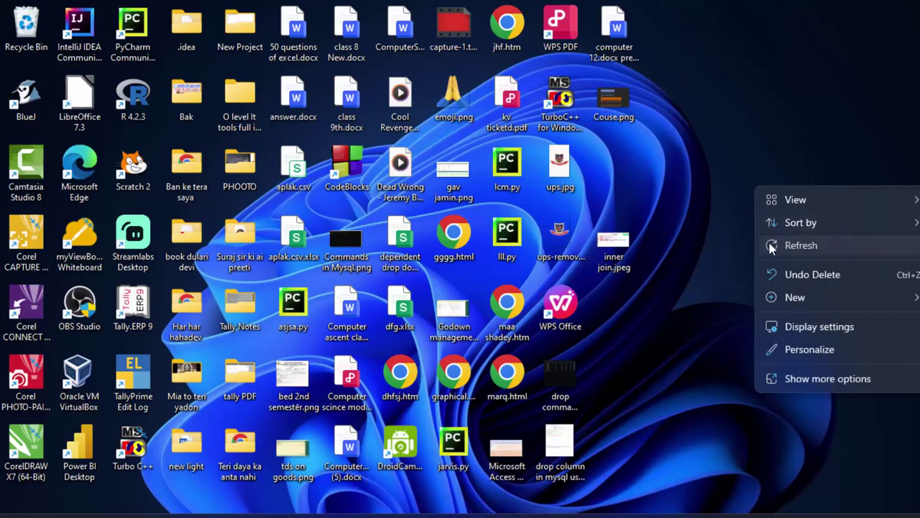
click(772, 247)
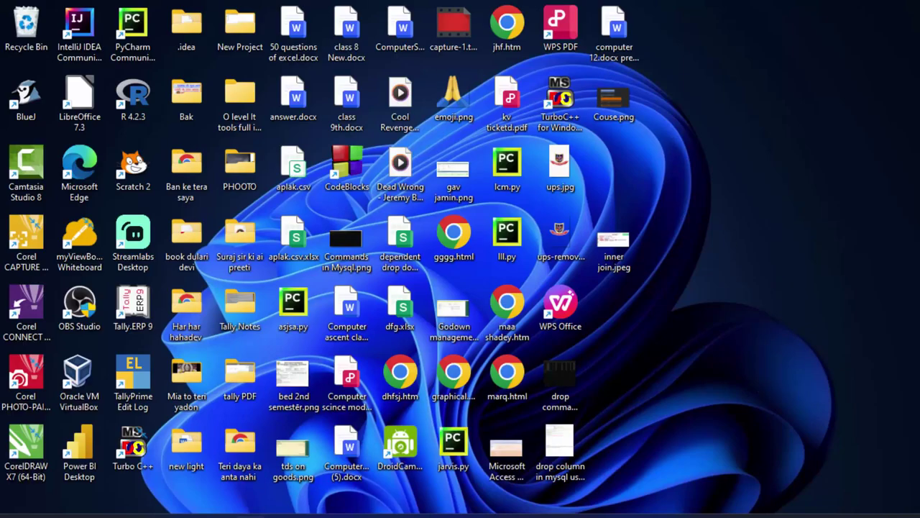
Step: Search the Start menu for 'acc' and launch Microsoft Office Access 2007
key(super)
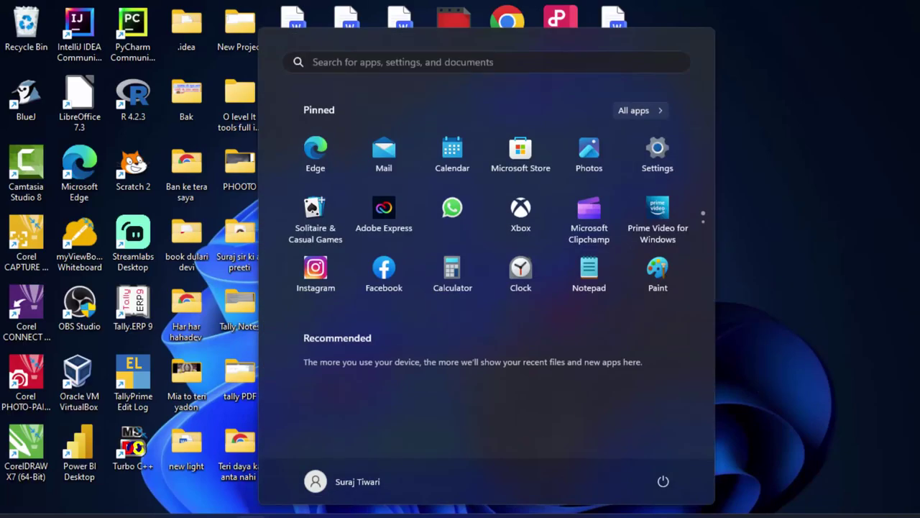
text(acc)
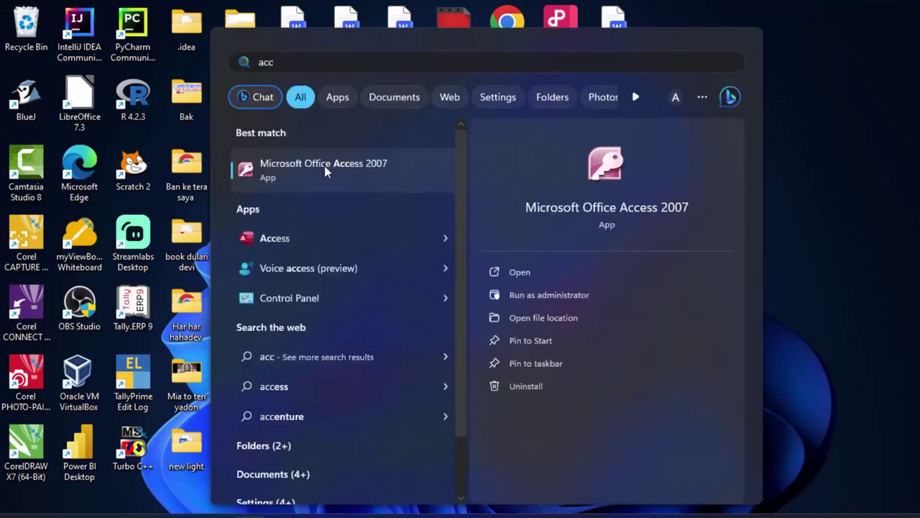
click(272, 231)
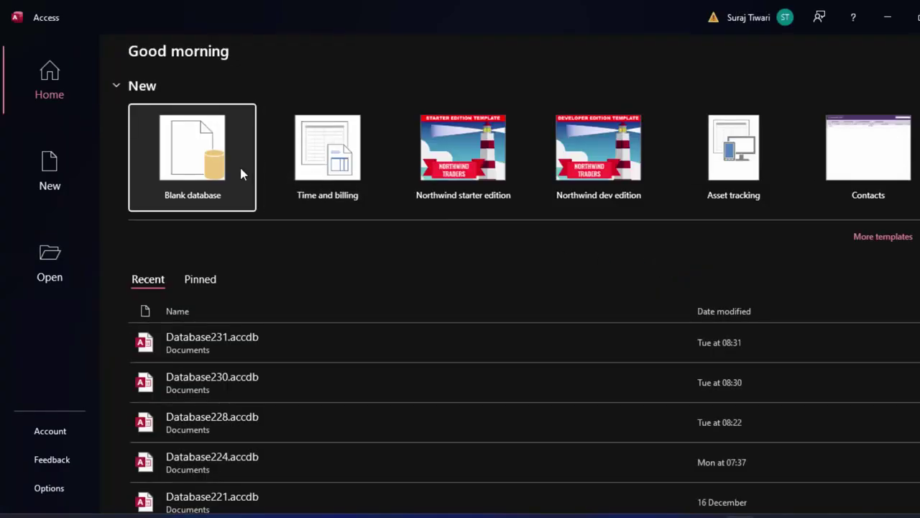
Step: Create the blank database Database232 and close its default Table1 without keeping it
click(208, 159)
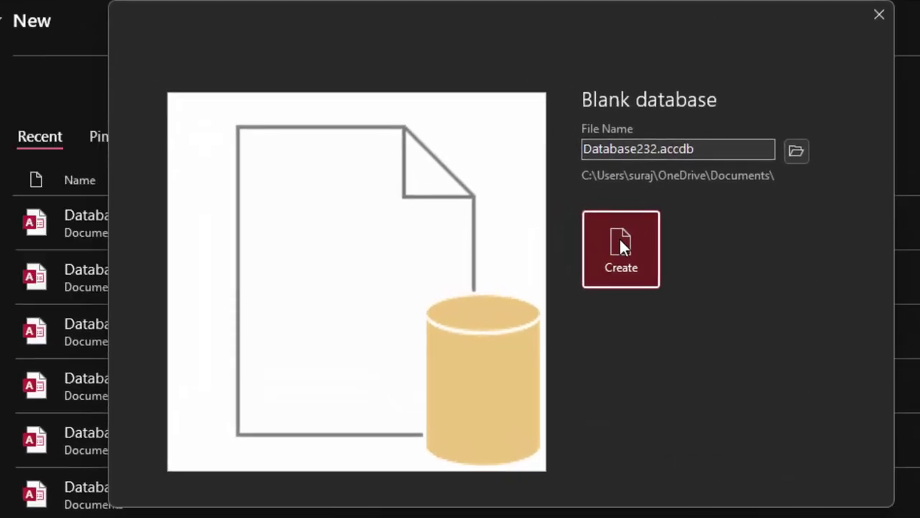
click(623, 246)
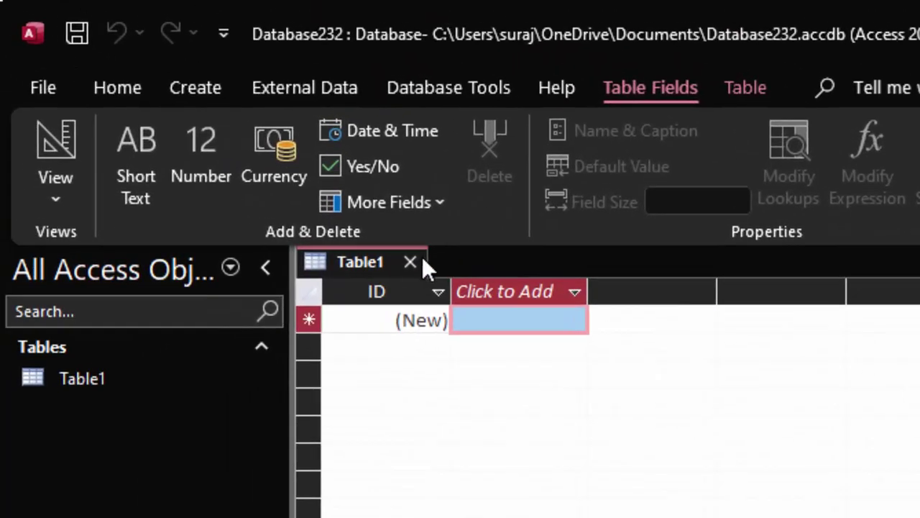
click(410, 262)
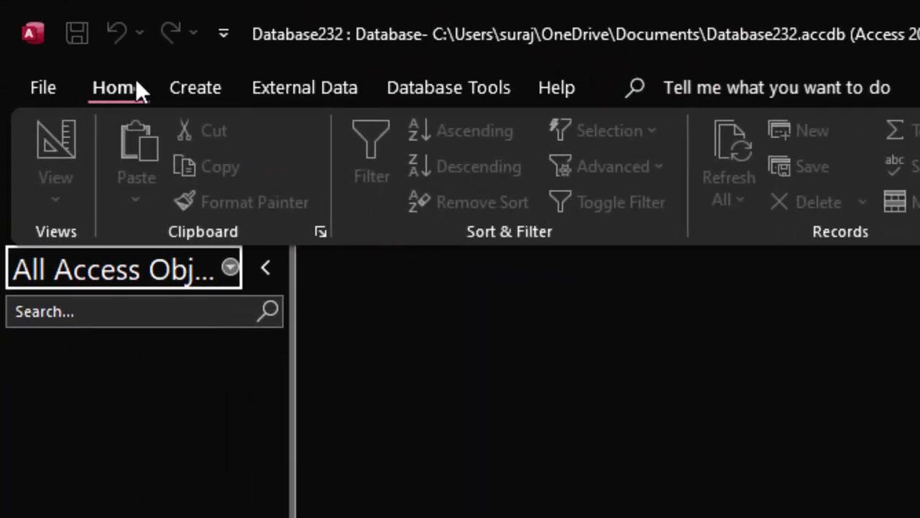
click(207, 83)
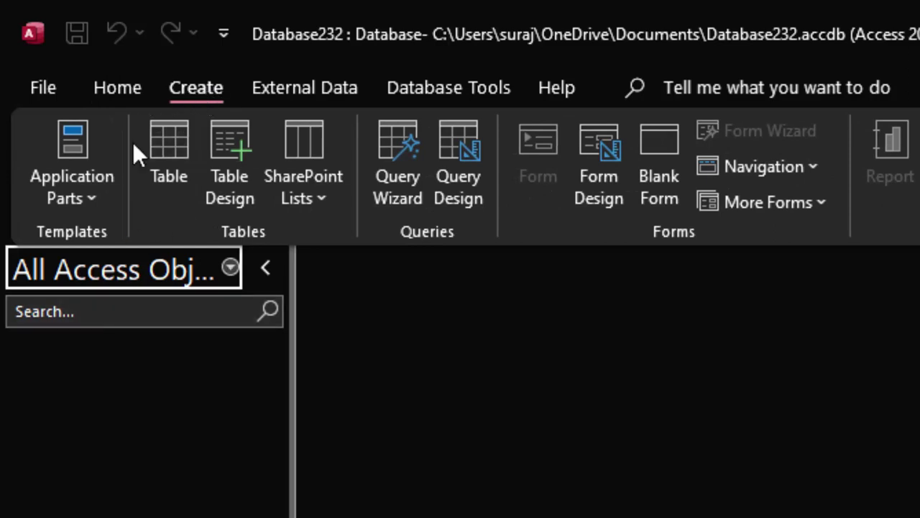
click(124, 85)
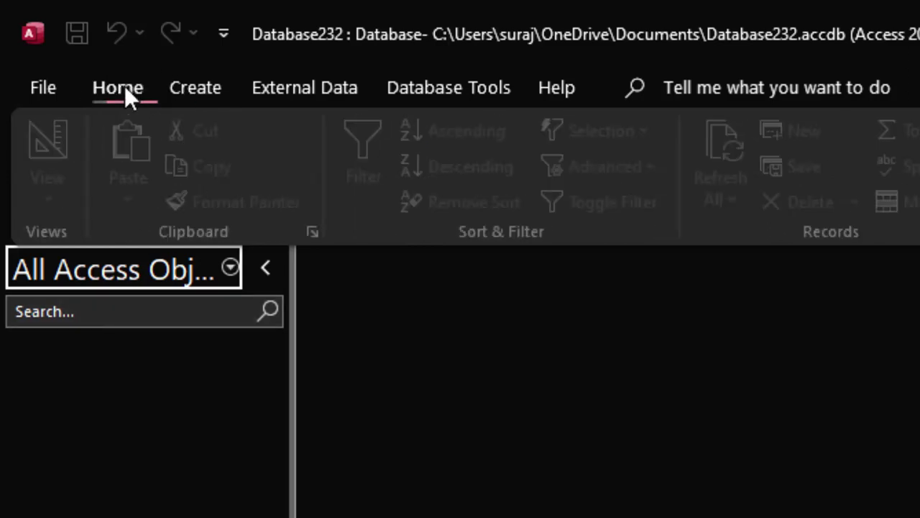
click(215, 80)
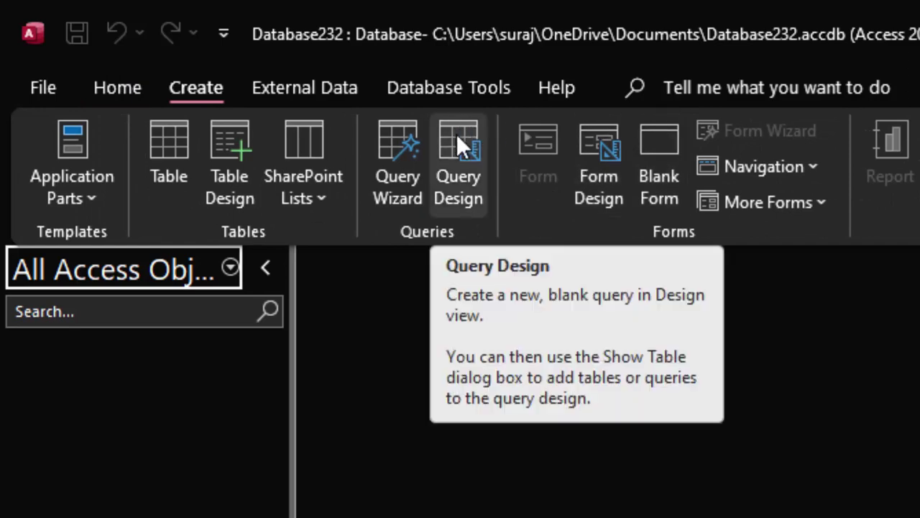
Step: Open a new Query Design in SQL view and delete its default 'SELECT;' text
click(458, 137)
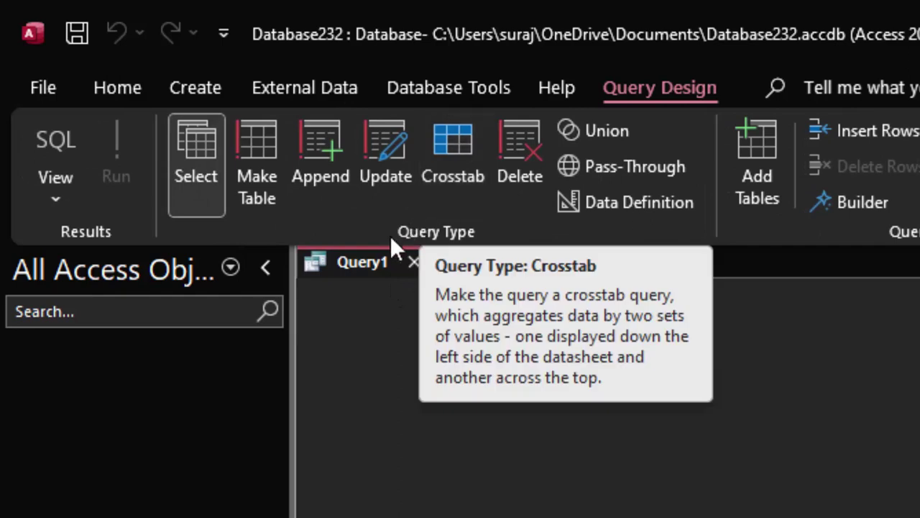
click(50, 136)
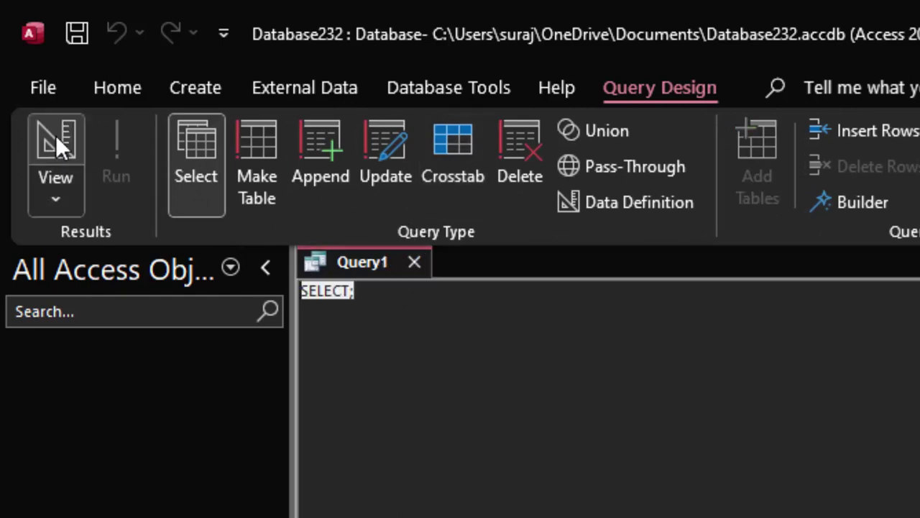
drag(397, 304, 300, 291)
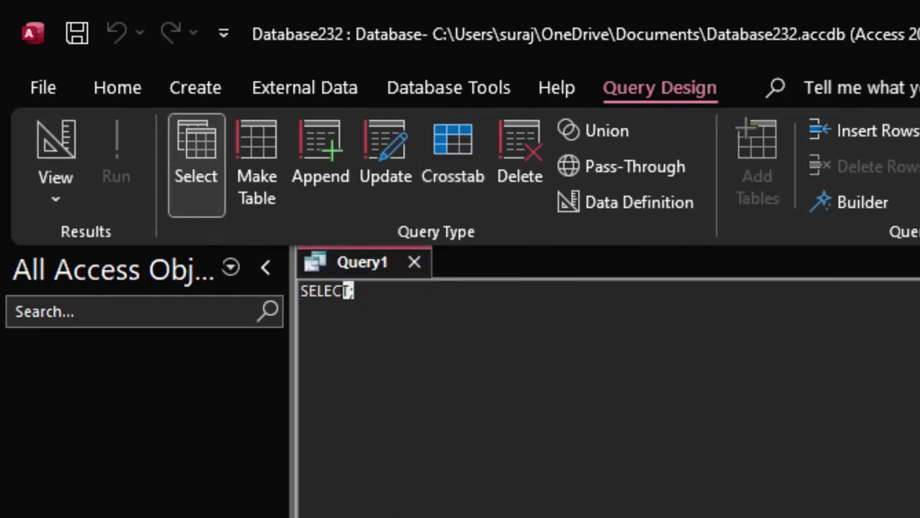
key(Delete)
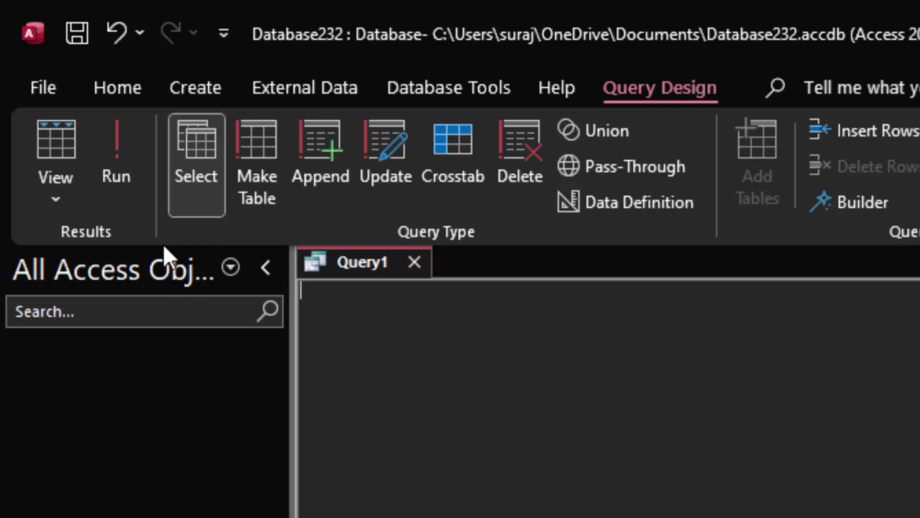
Step: Type Create Myhome(Houseno int not null primary key, Name_of_Owner varchar(20))
text(Create)
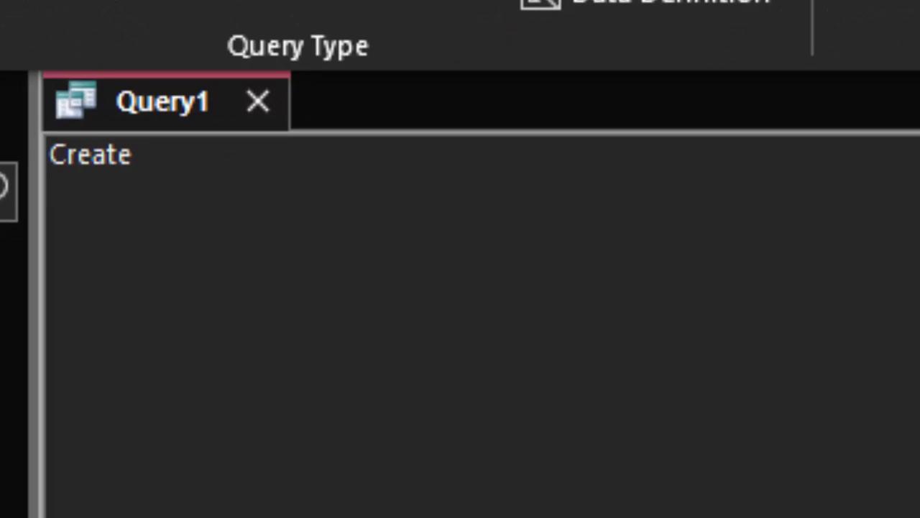
text( Myhome)
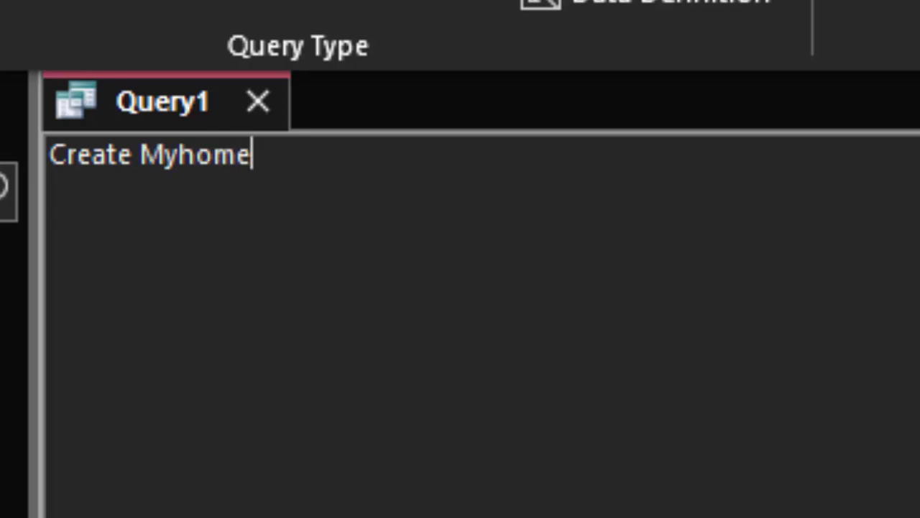
text(()
text(House)
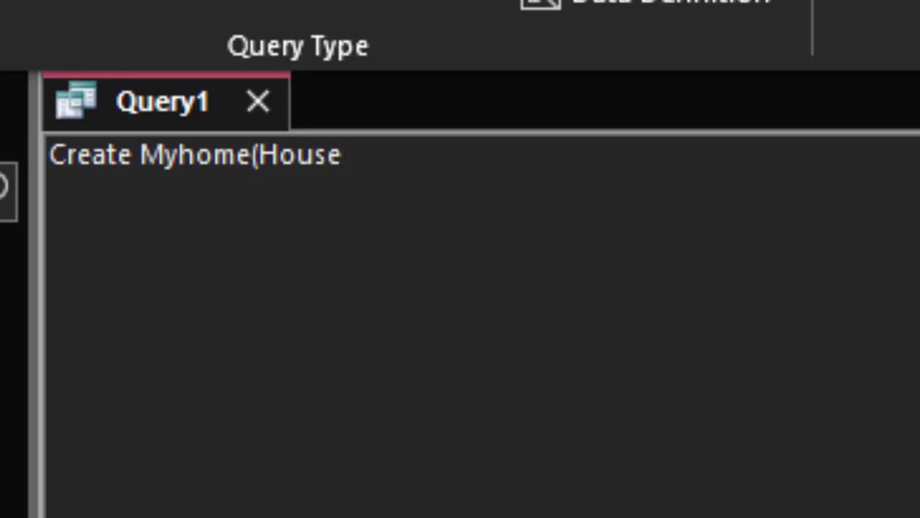
text(no)
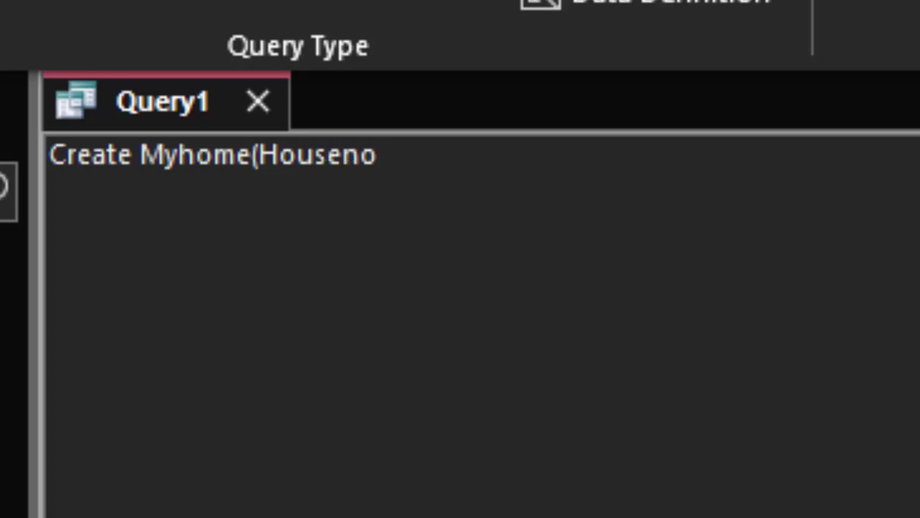
text( int)
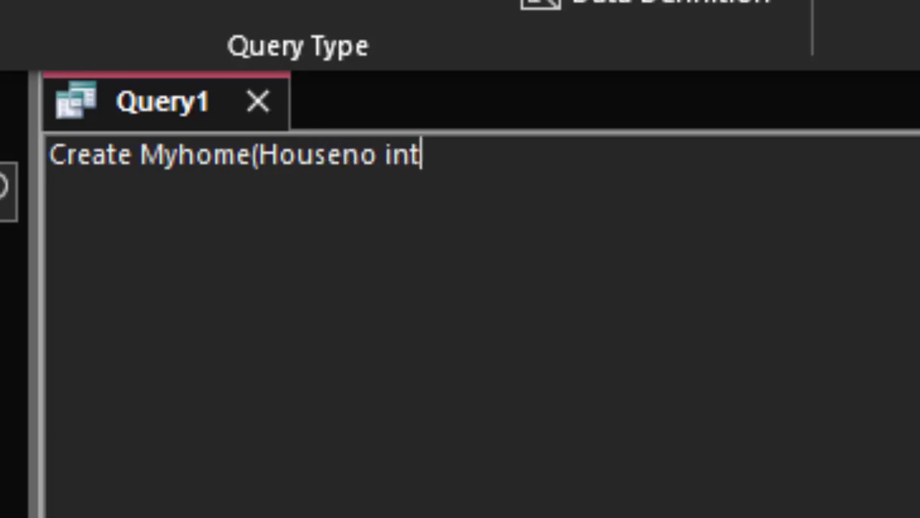
text( not )
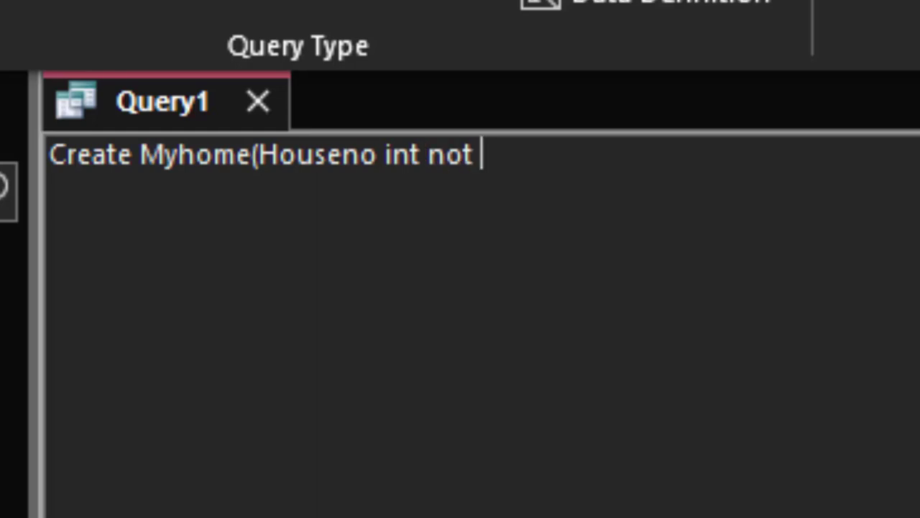
text(null p)
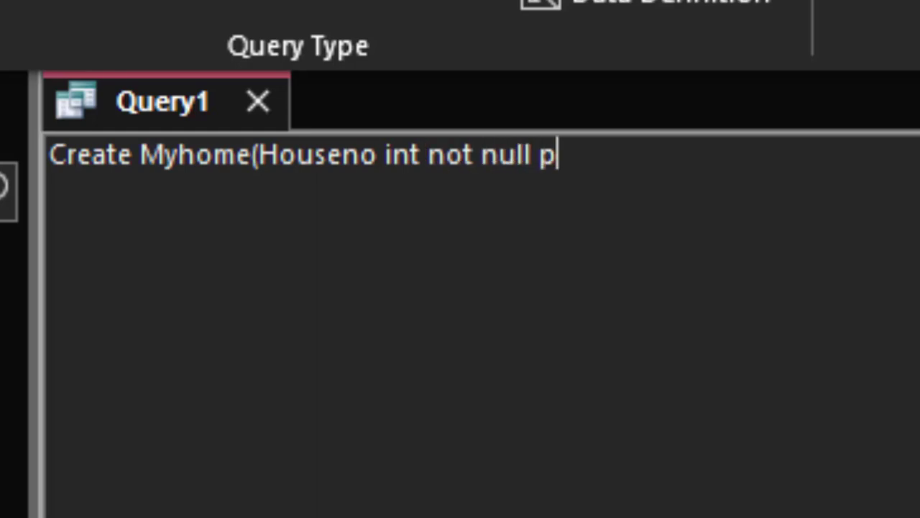
text(rimary )
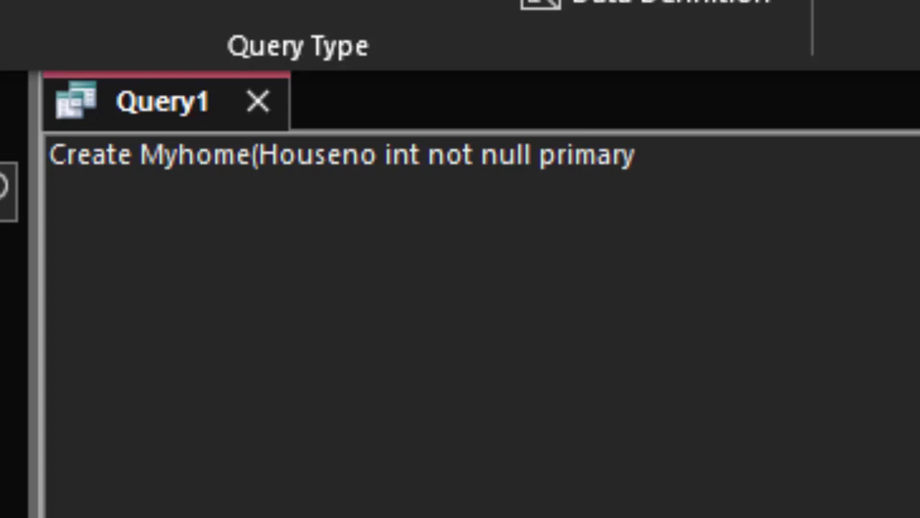
text(key,)
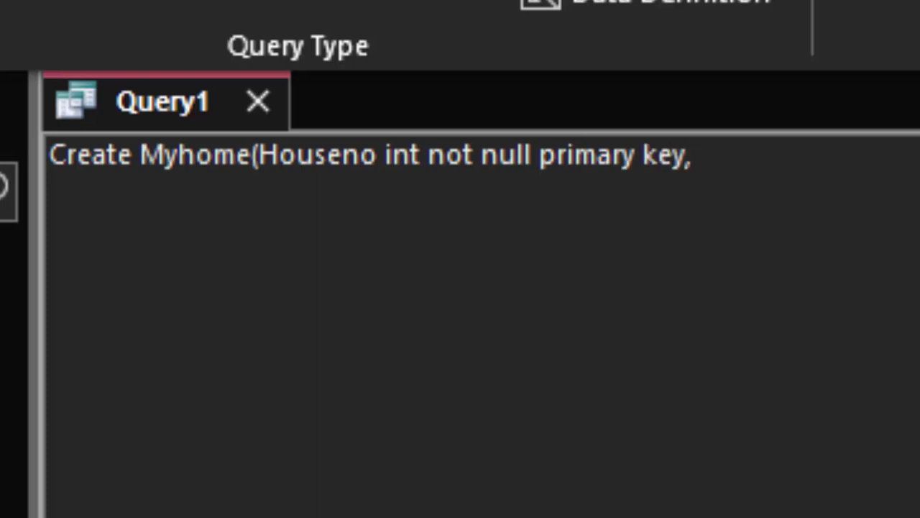
text(Na)
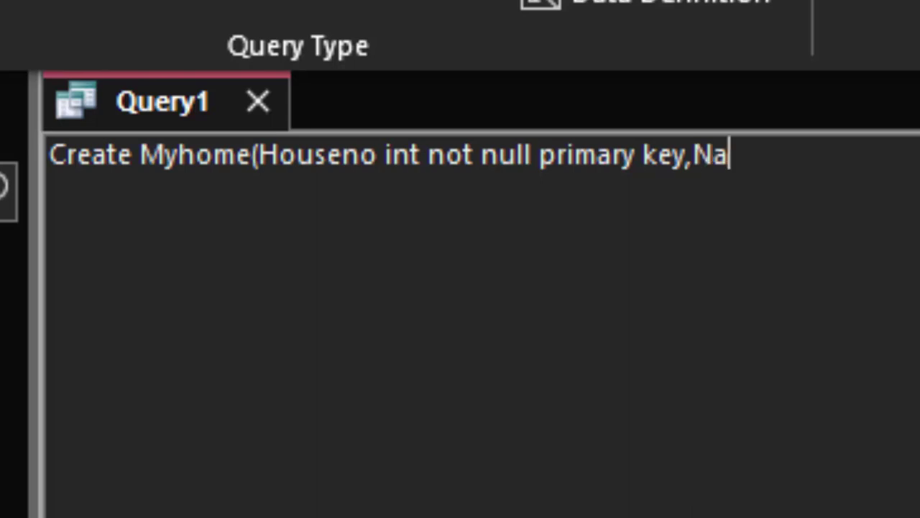
text(me)
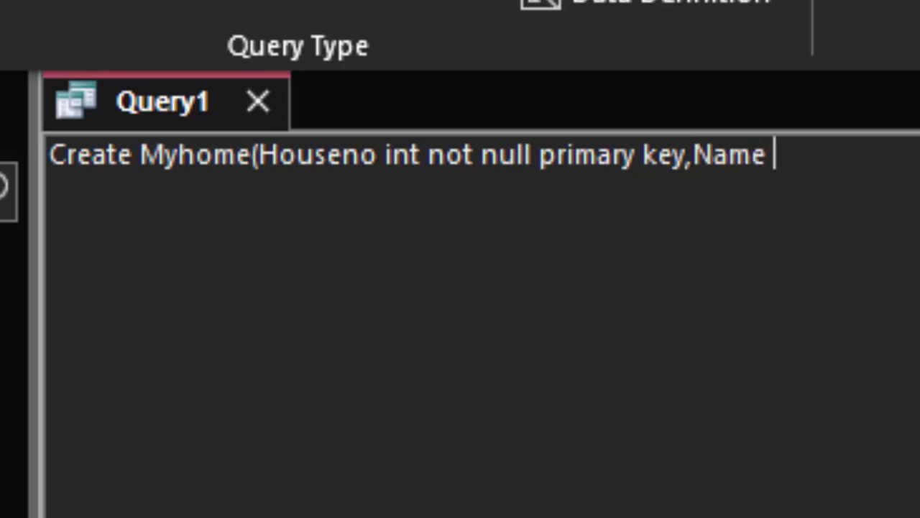
key(BackSpace)
text(_)
text(of_)
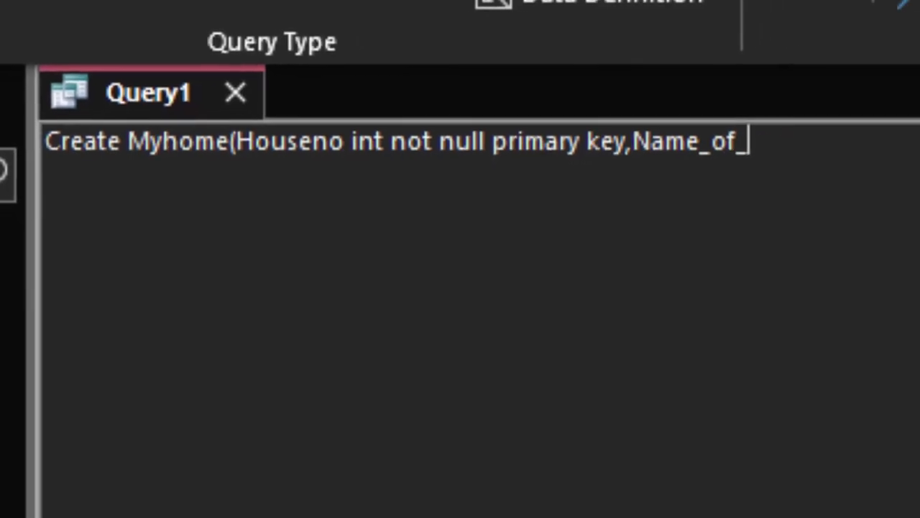
text(Stu)
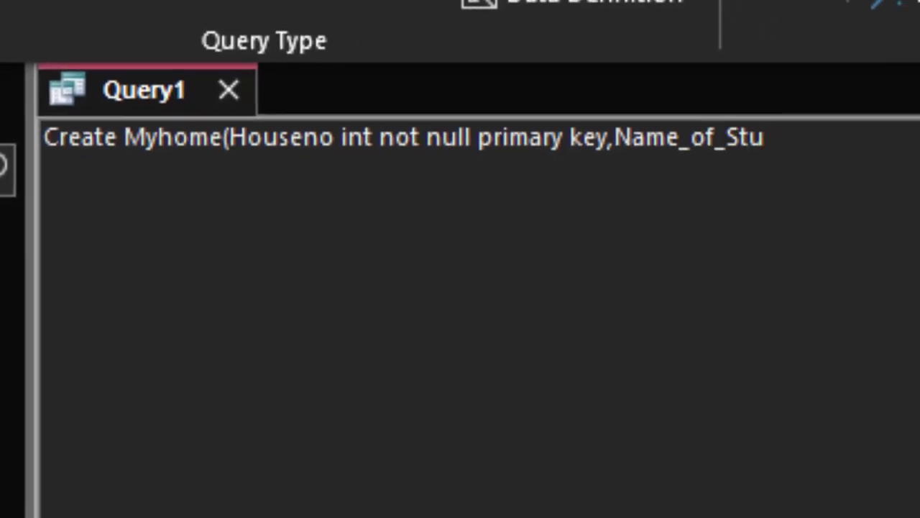
key(BackSpace)
key(BackSpace)
key(BackSpace)
text(O)
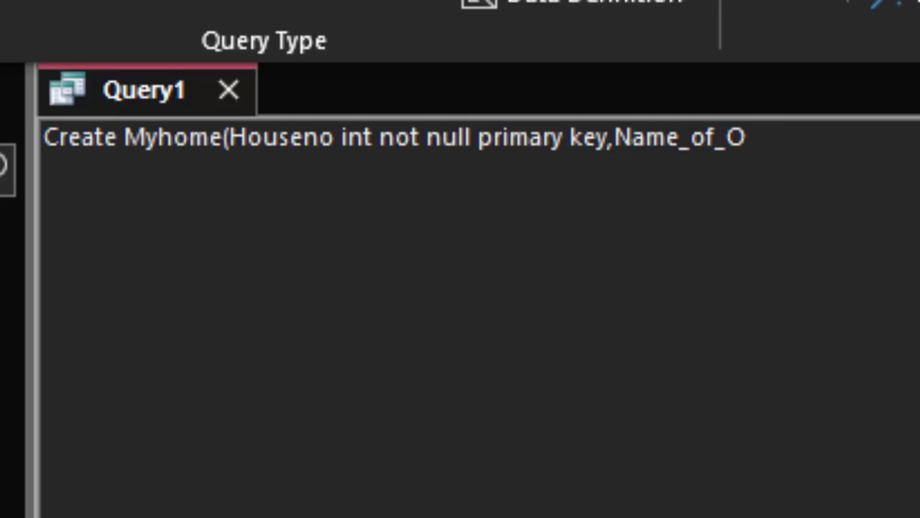
text(wner)
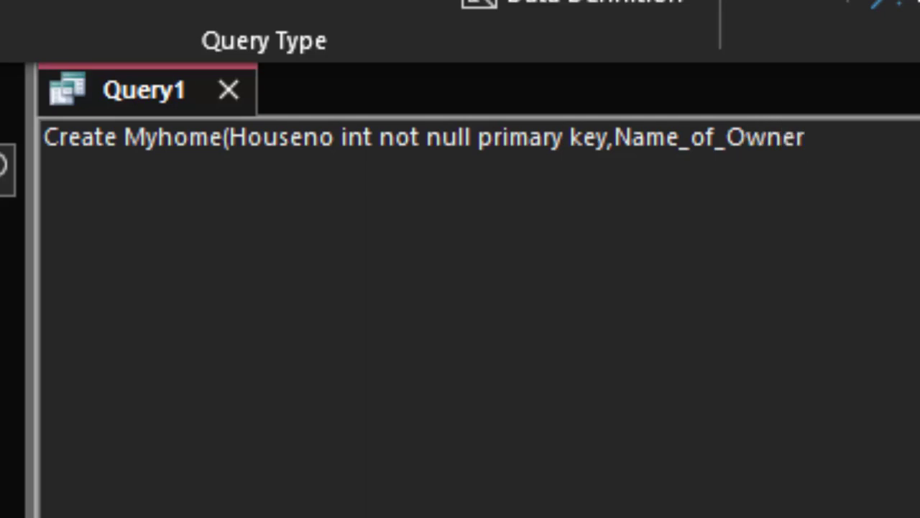
text())
key(BackSpace)
text(varchar)
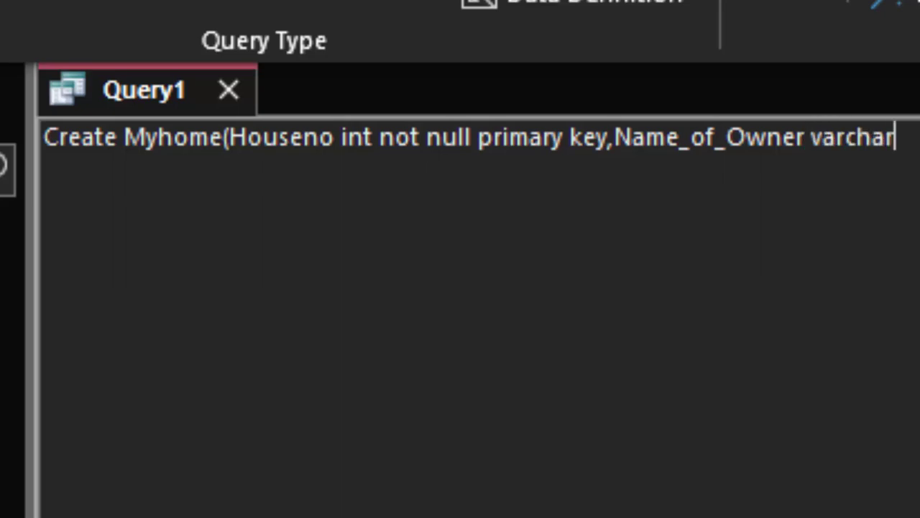
text((20)
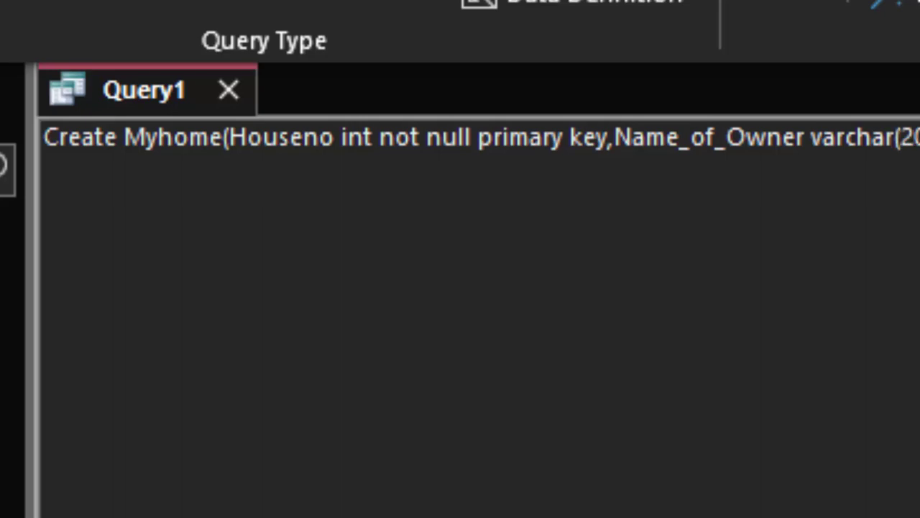
text())
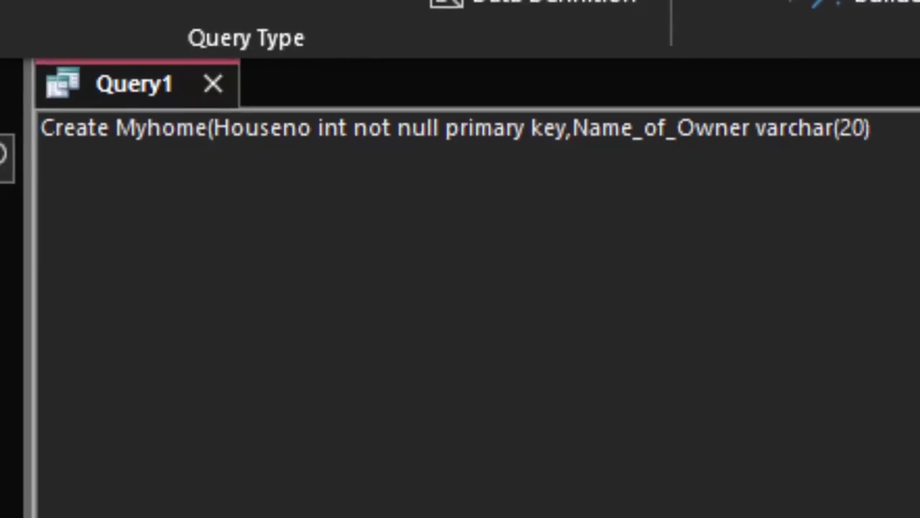
text())
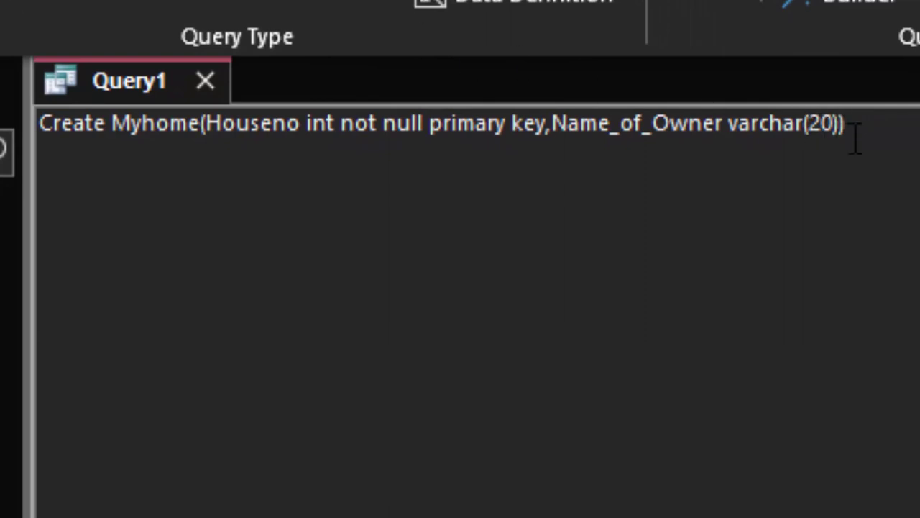
Step: Add the ending semicolon and the missing 'Table' keyword, then run it to create Myhome
drag(887, 121, 43, 121)
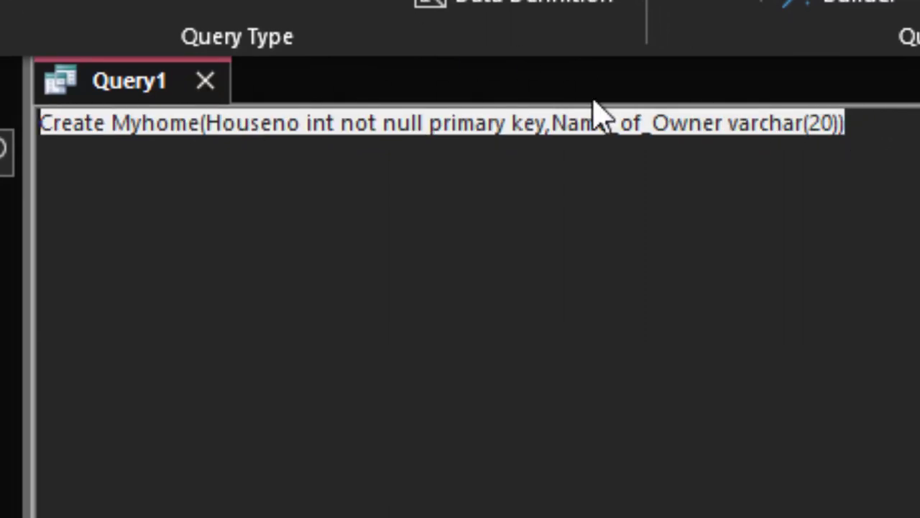
click(905, 128)
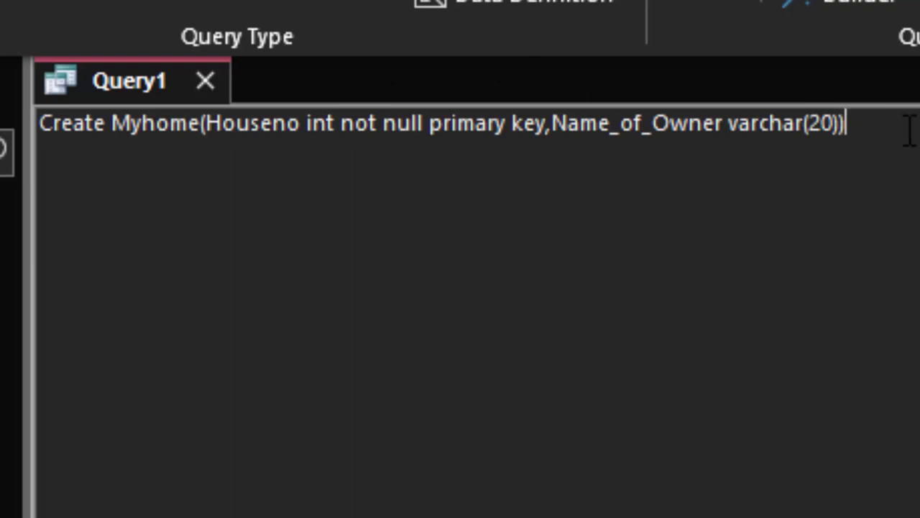
text(;)
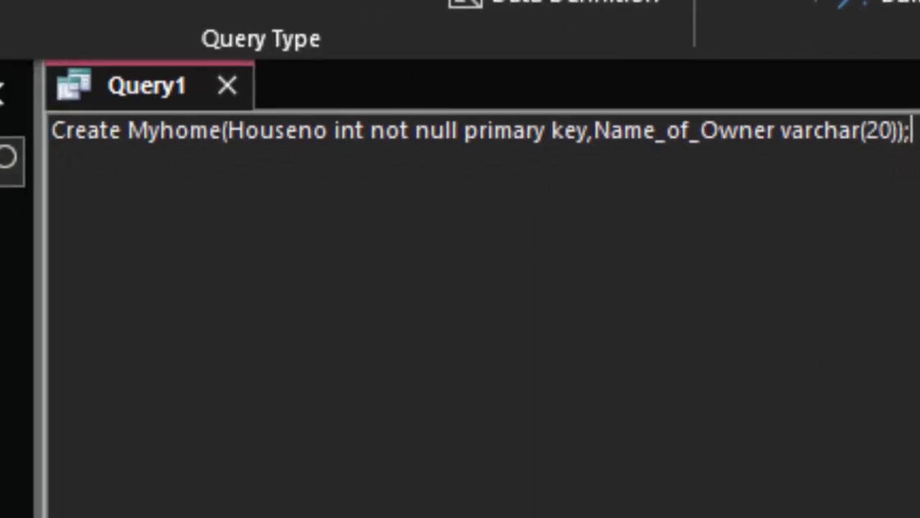
key(Home)
key(ctrl+Right)
text(Tabl)
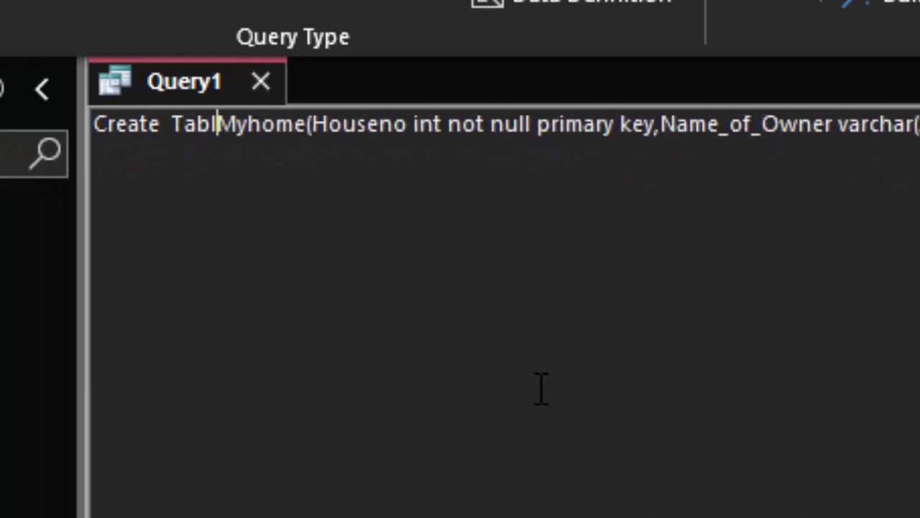
text(e)
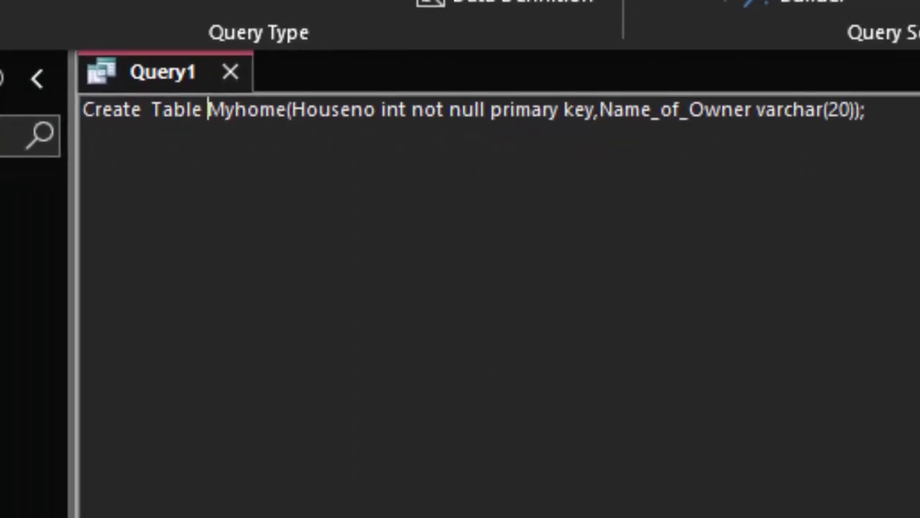
drag(896, 123, 82, 112)
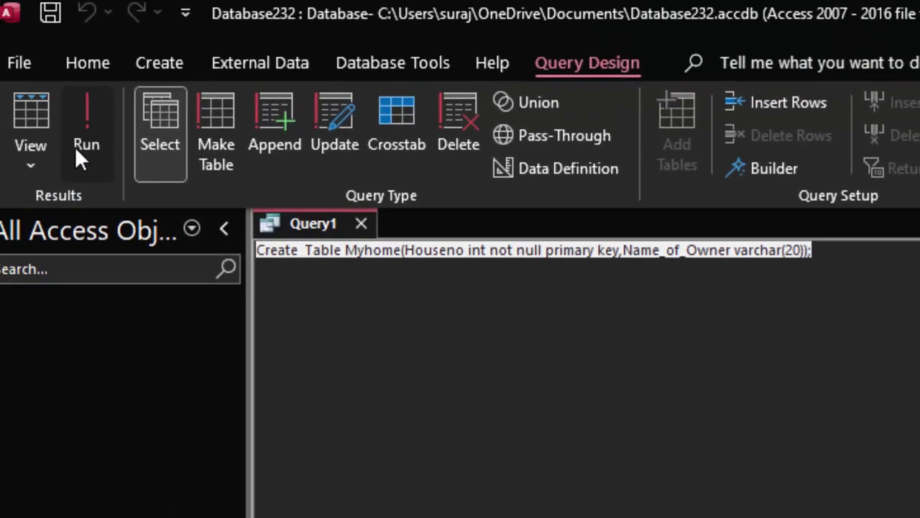
click(100, 159)
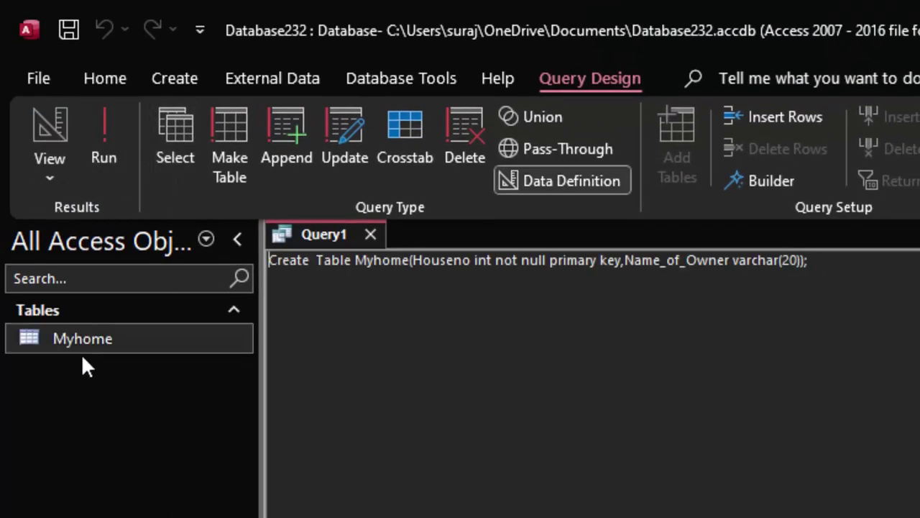
Step: Open Myhome, widen its Houseno and Name_of_Owner columns, and go back to Query1
double_click(117, 341)
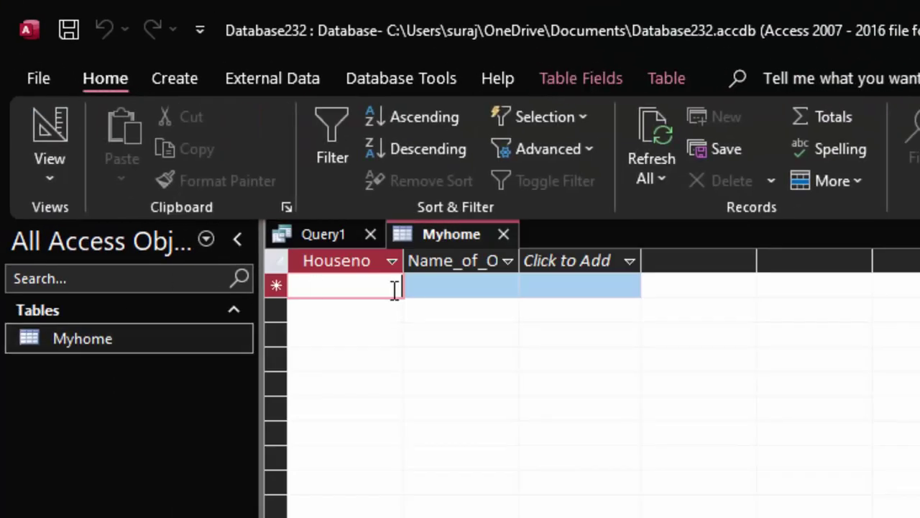
drag(403, 260, 453, 288)
drag(570, 260, 613, 263)
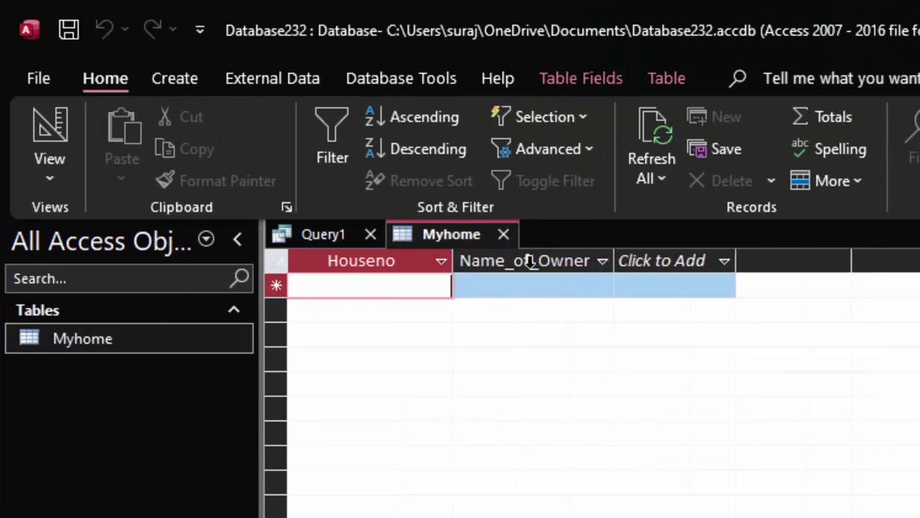
click(506, 233)
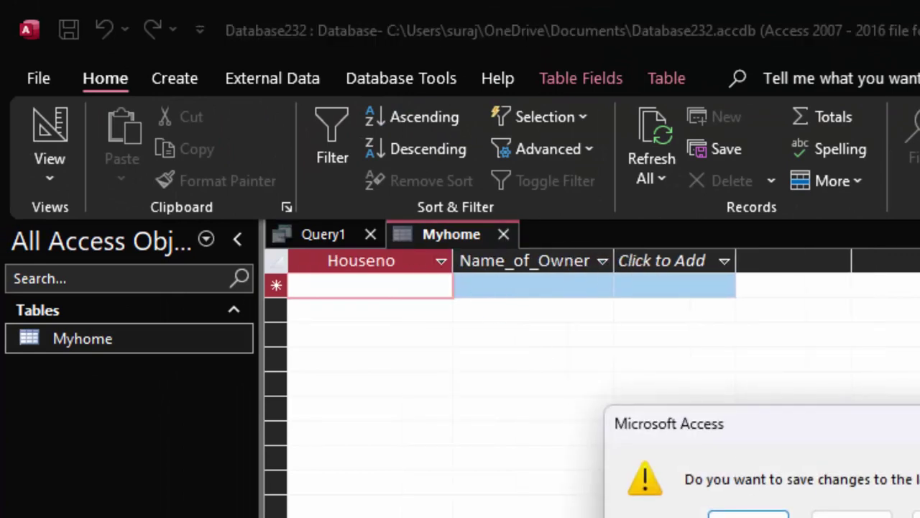
key(Escape)
click(325, 231)
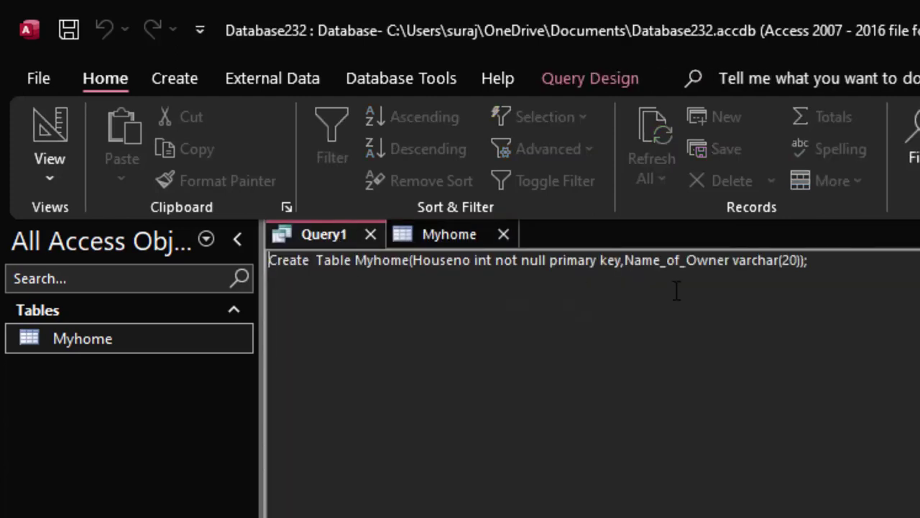
Step: Below the CREATE line, type insert into Myhome(Houseno,Name_of_Owner) values(233, plus an owner name)
key(Return)
text(insert)
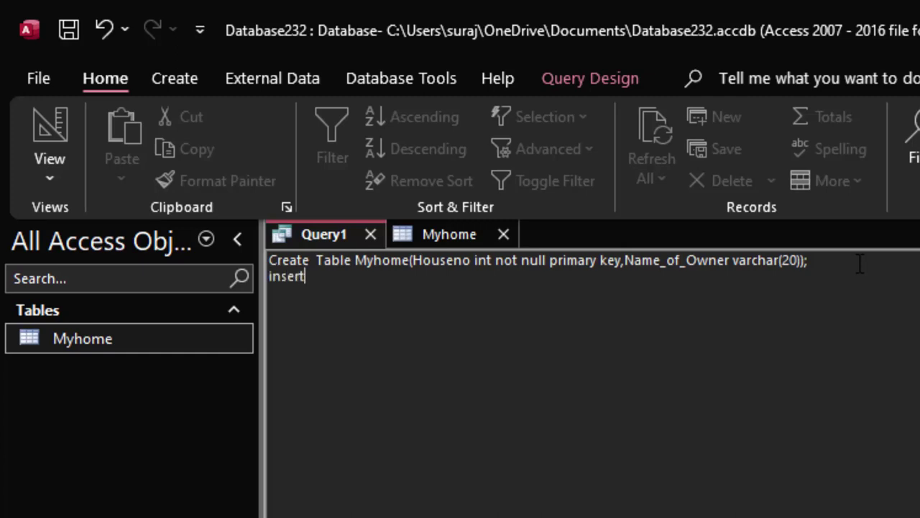
text( int)
text(o )
text(Myho)
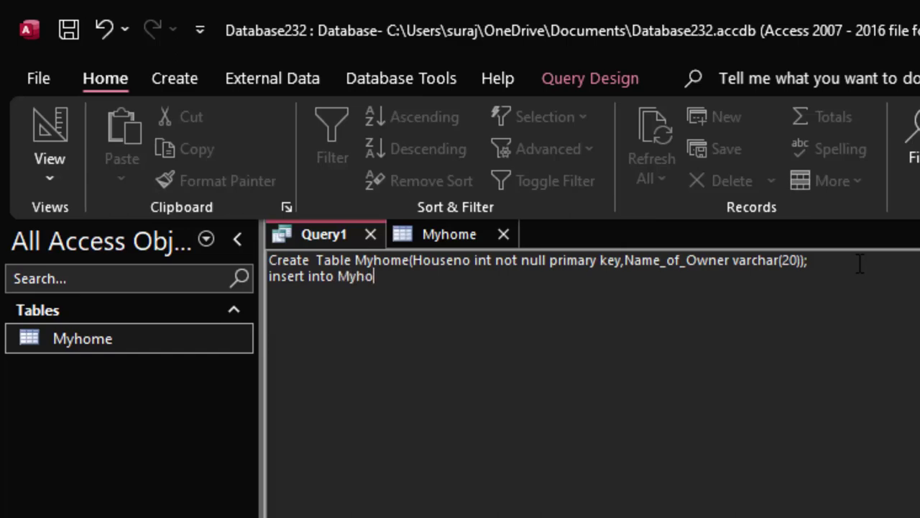
text(me()
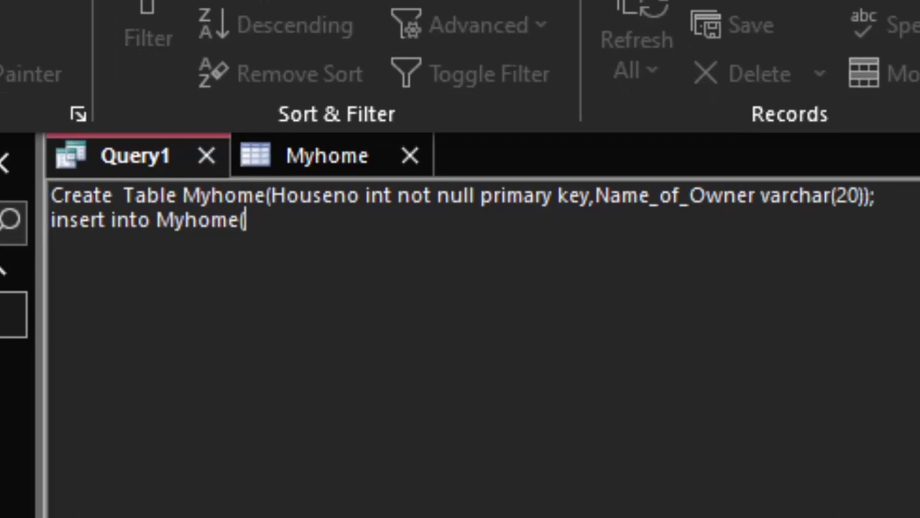
text(Houseno)
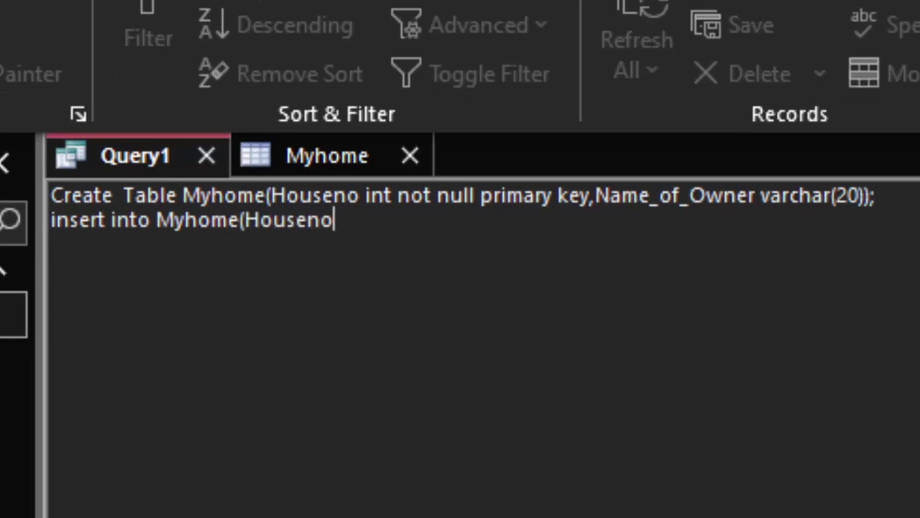
text(,)
text(Name)
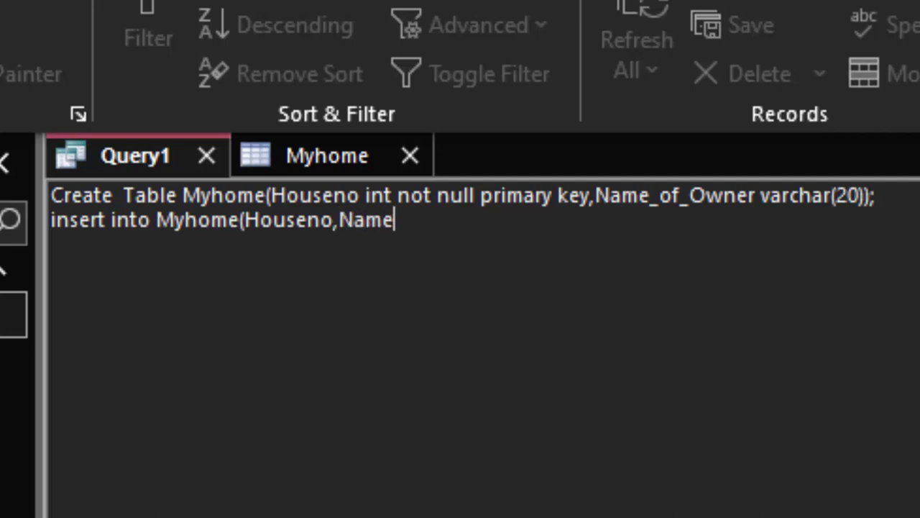
text(_of_)
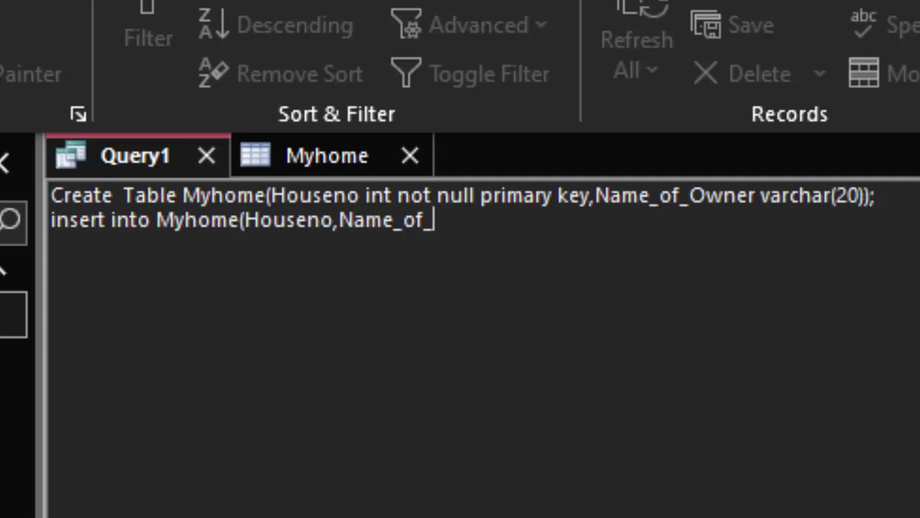
text(Own)
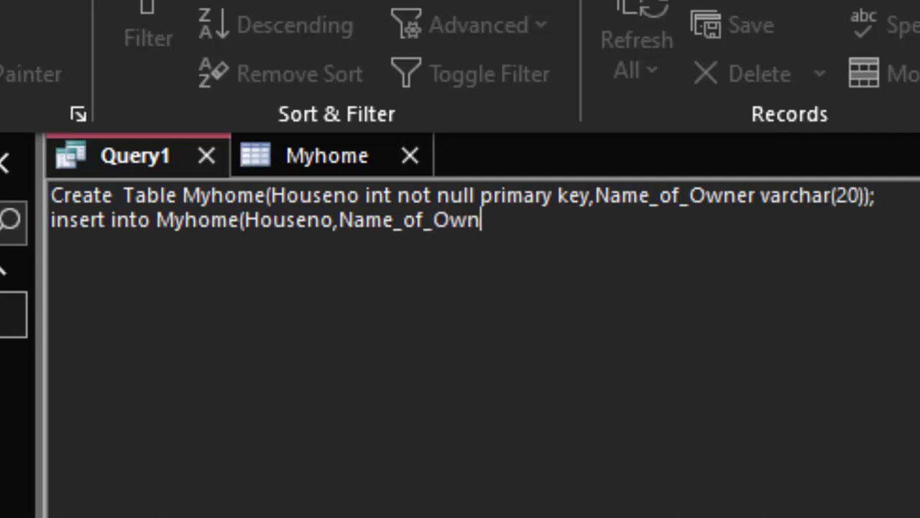
text(er)
text())
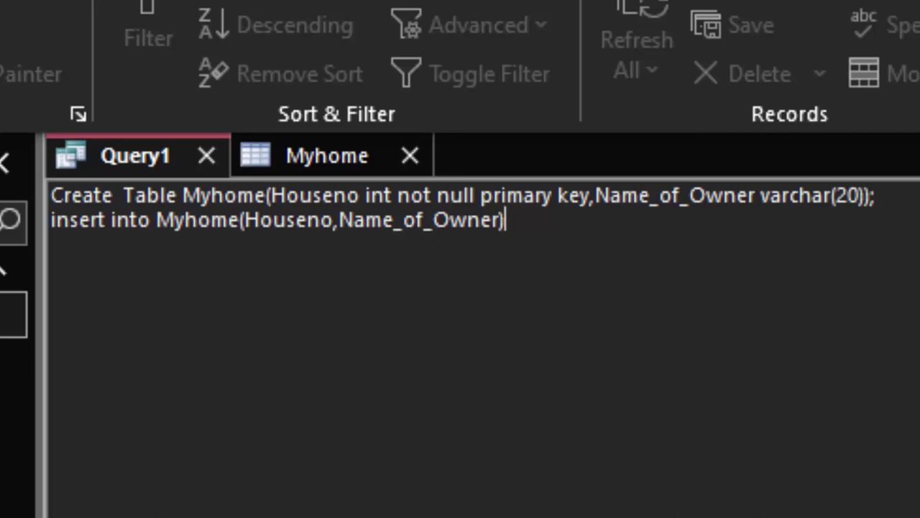
key(Return)
text(values)
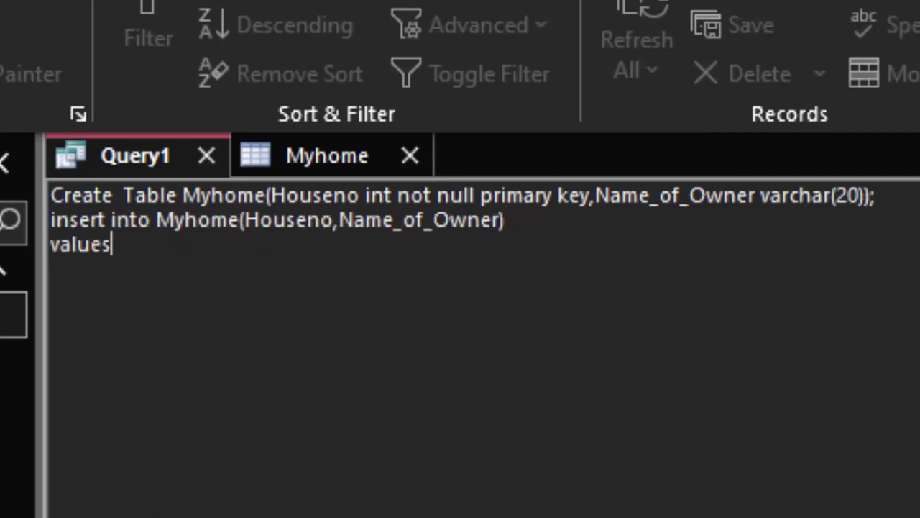
text(()
text(233)
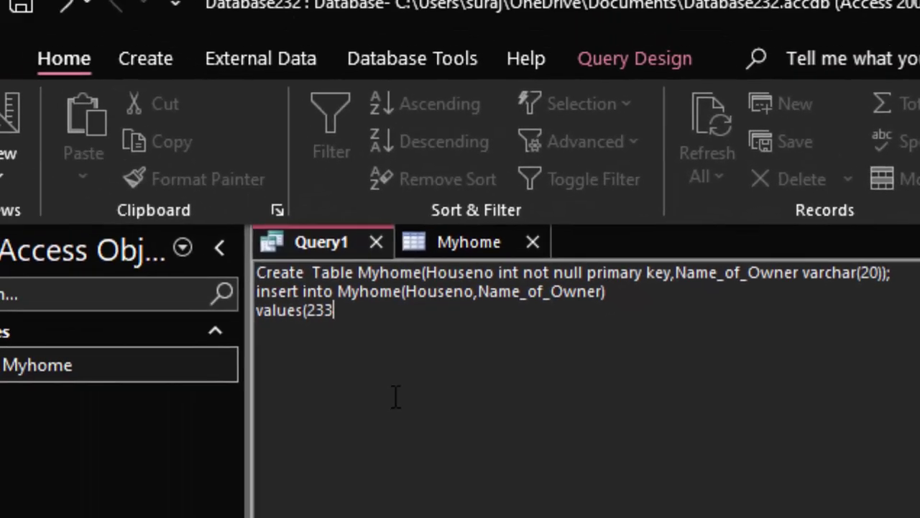
text(,)
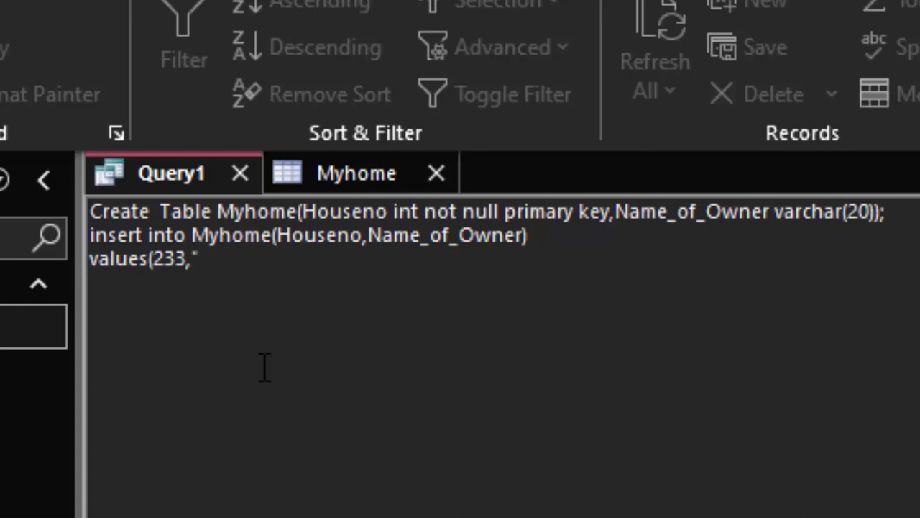
text(Ramki)
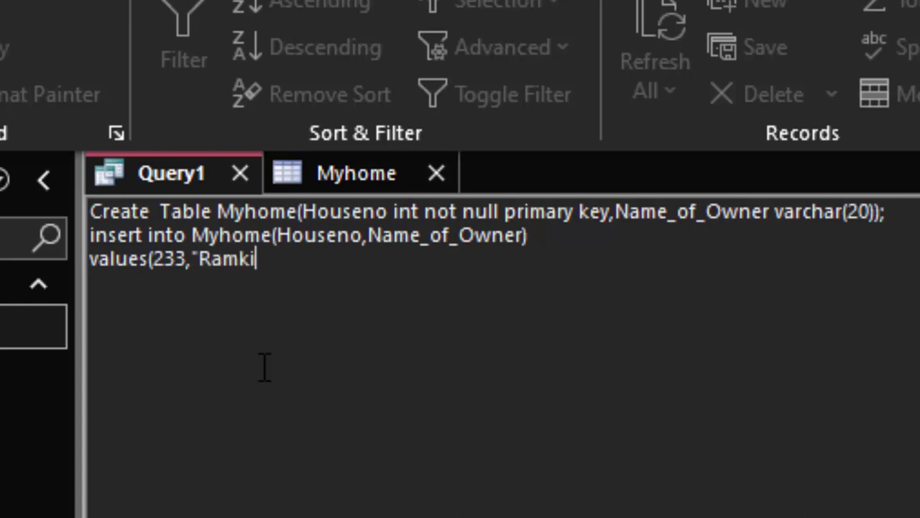
text(shan"))
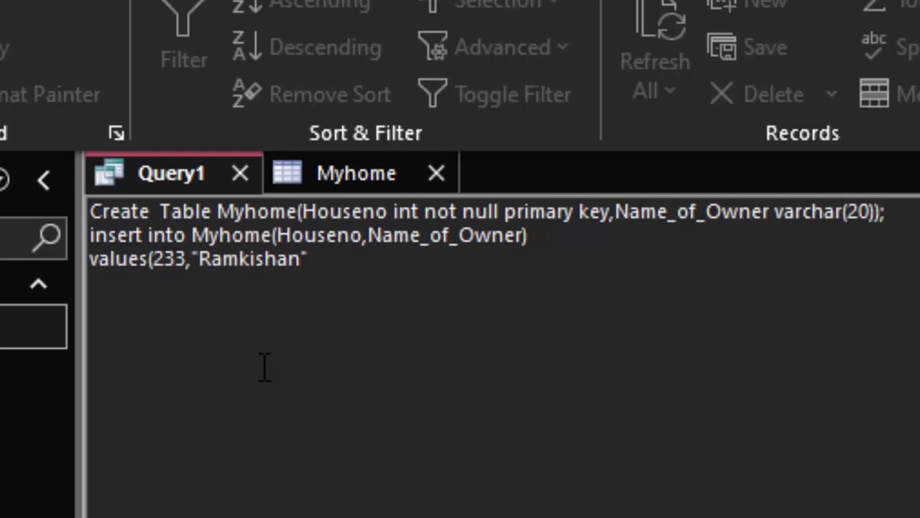
text(;)
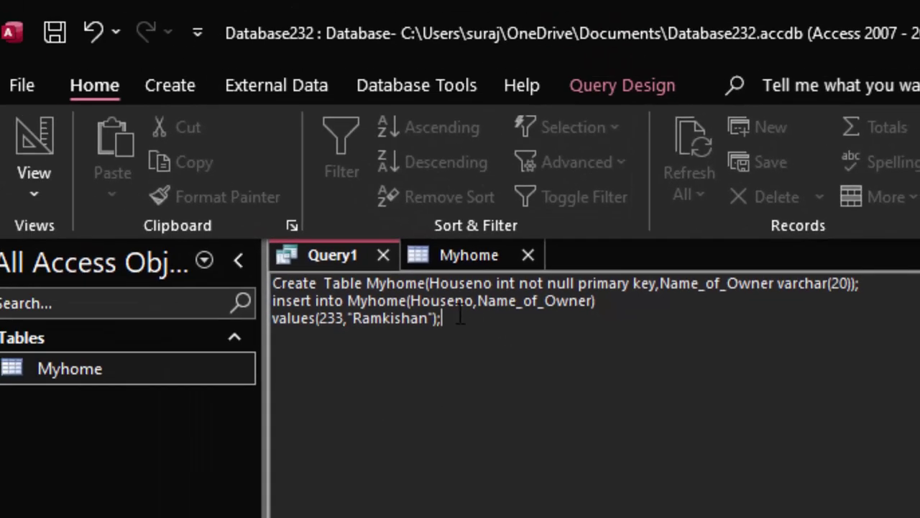
Step: Try running Query1 with both statements and dismiss the resulting syntax error
key(shift+Home)
key(shift+Up)
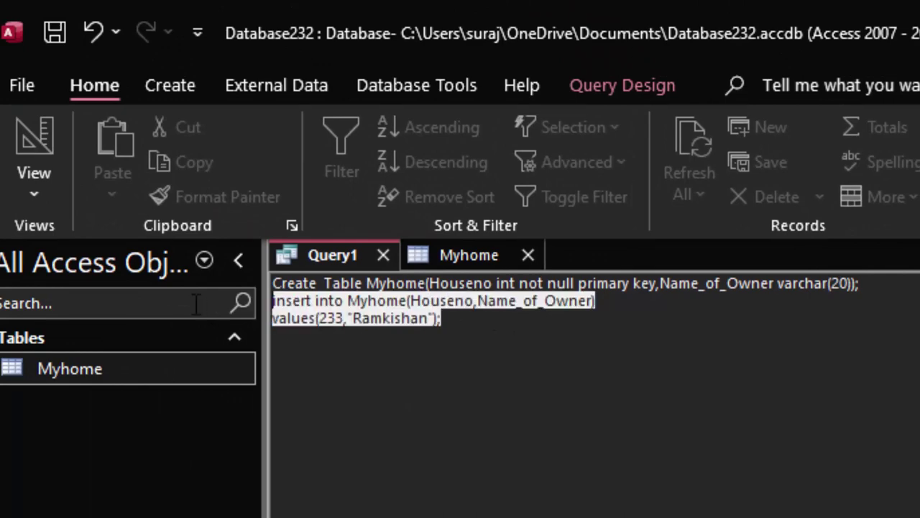
click(637, 90)
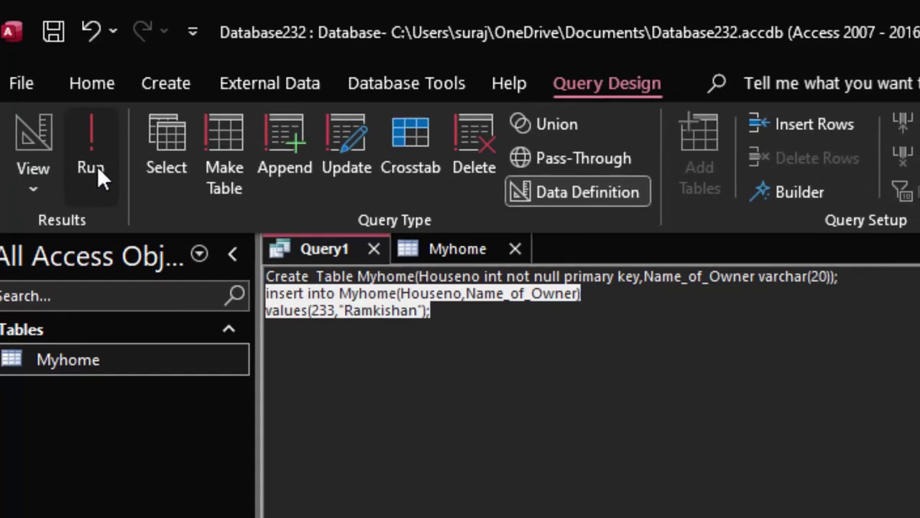
click(94, 170)
click(698, 466)
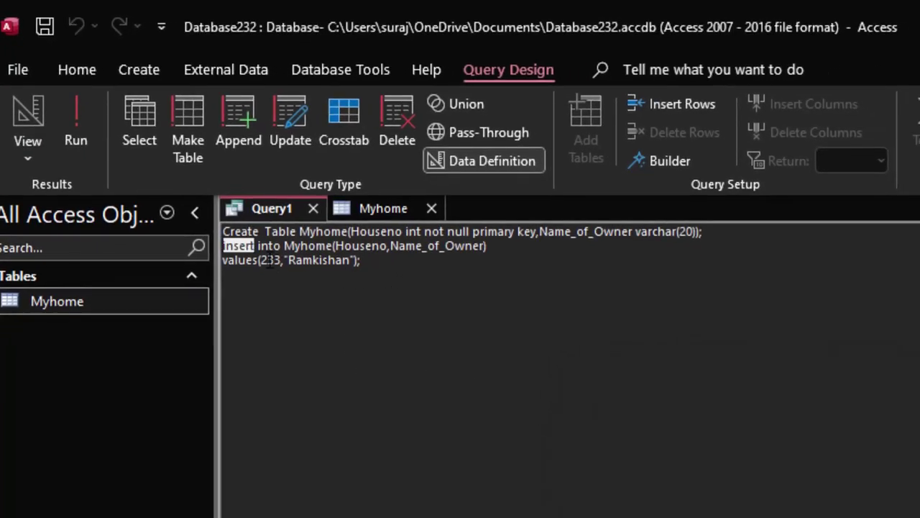
Step: Select the INSERT statement and cut it out of Query1
text(insert)
click(360, 260)
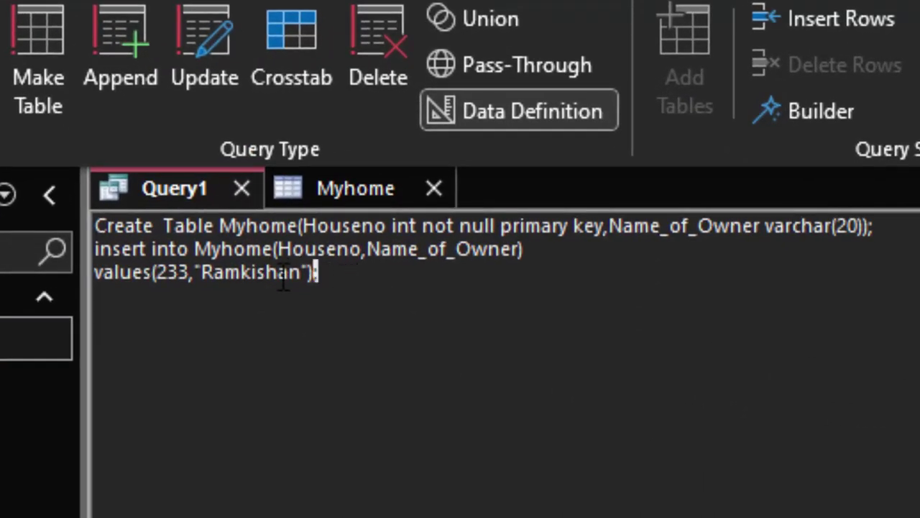
drag(319, 272, 94, 249)
key(ctrl+c)
right_click(138, 275)
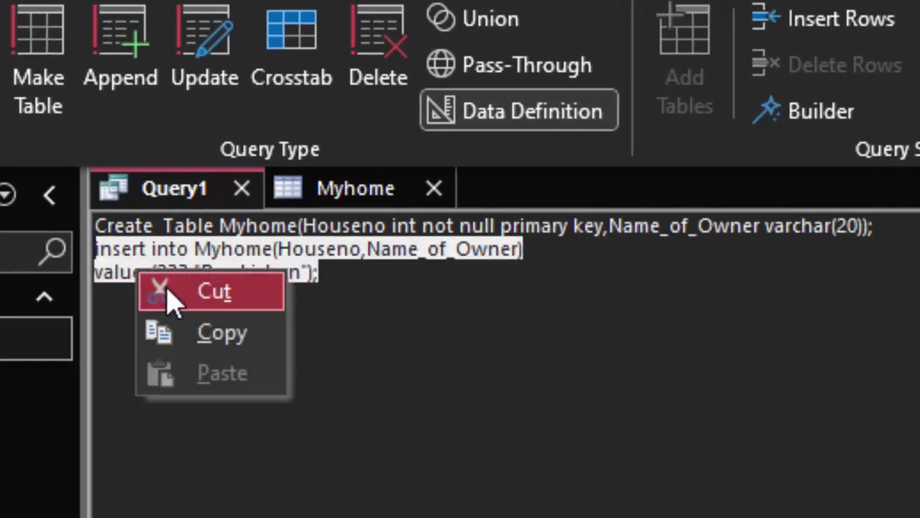
click(176, 301)
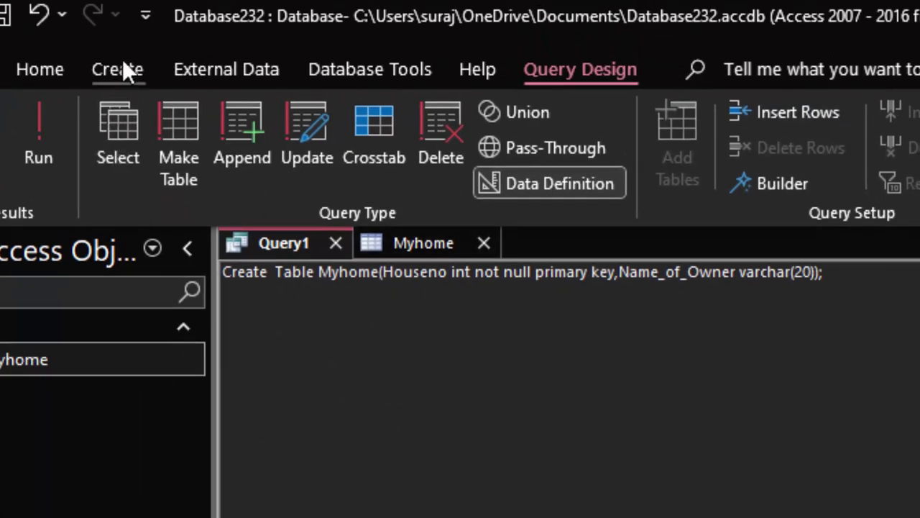
Step: Create a new query, Query2, in SQL view and paste the INSERT statement into it
click(124, 65)
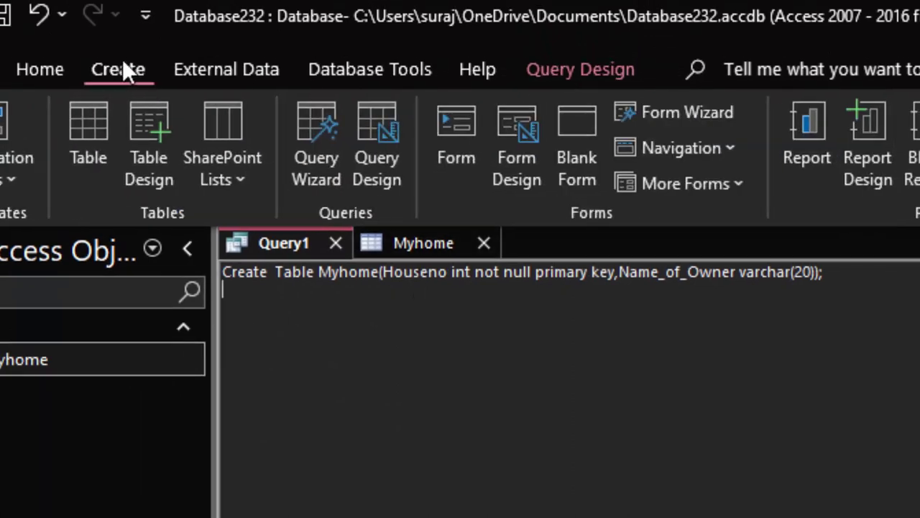
click(365, 122)
click(35, 119)
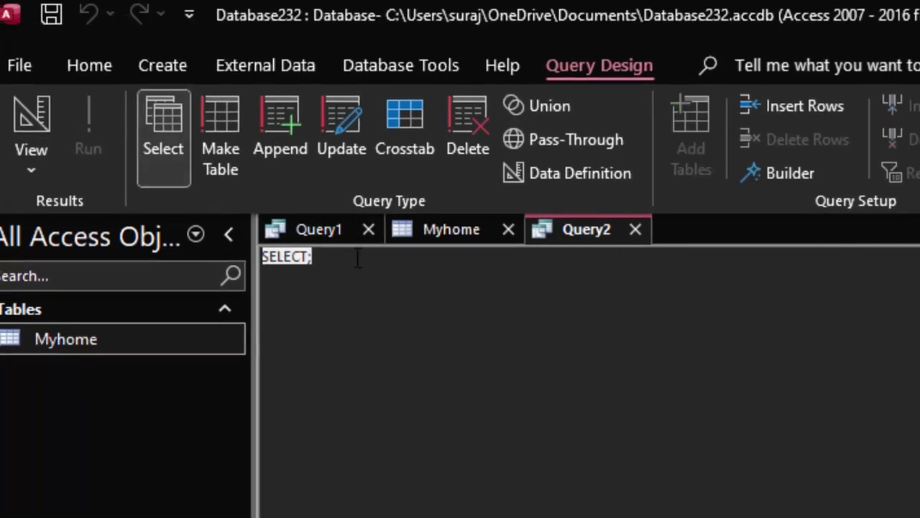
key(BackSpace)
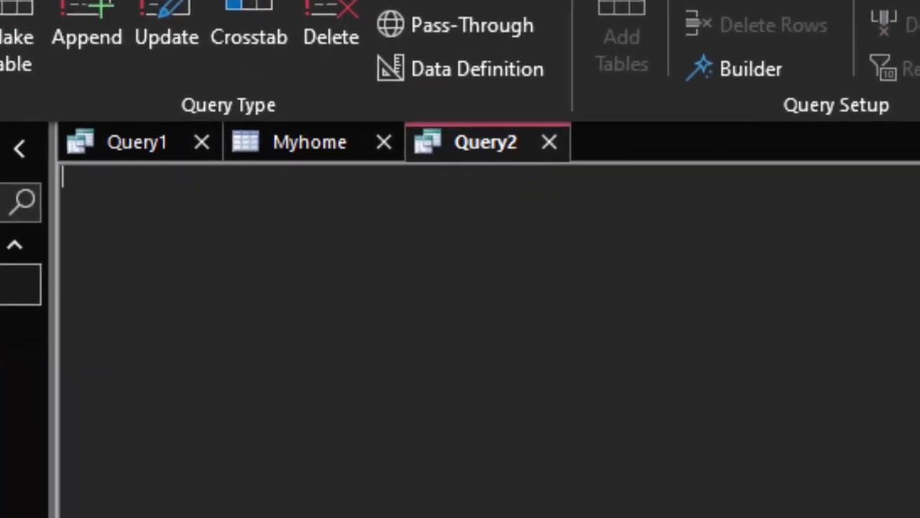
key(ctrl+v)
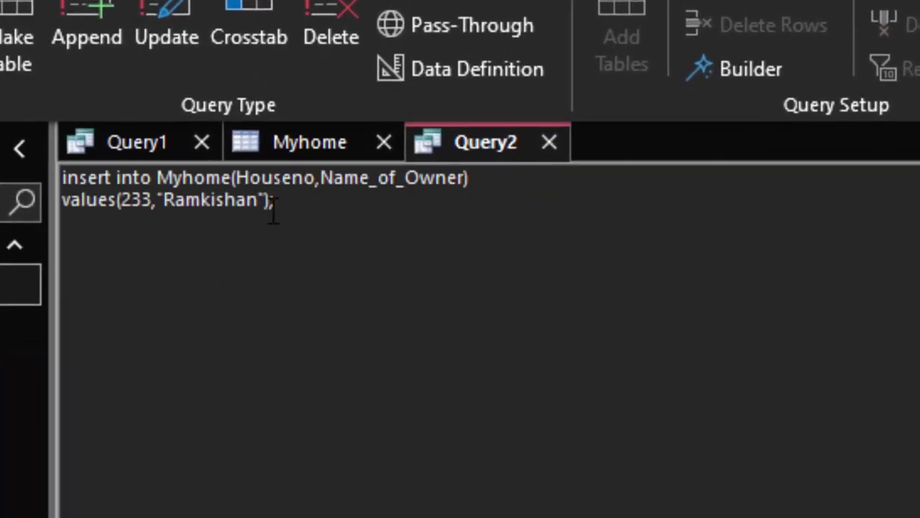
drag(285, 202, 62, 176)
click(48, 192)
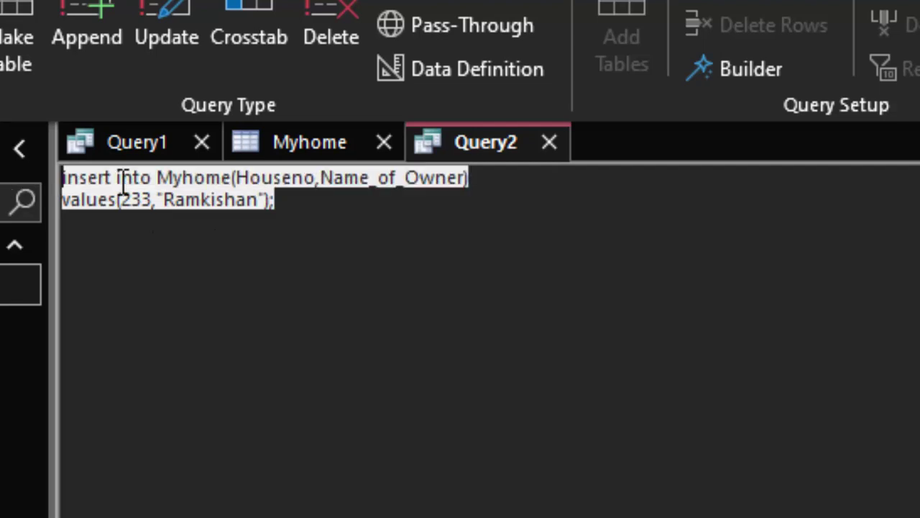
click(304, 201)
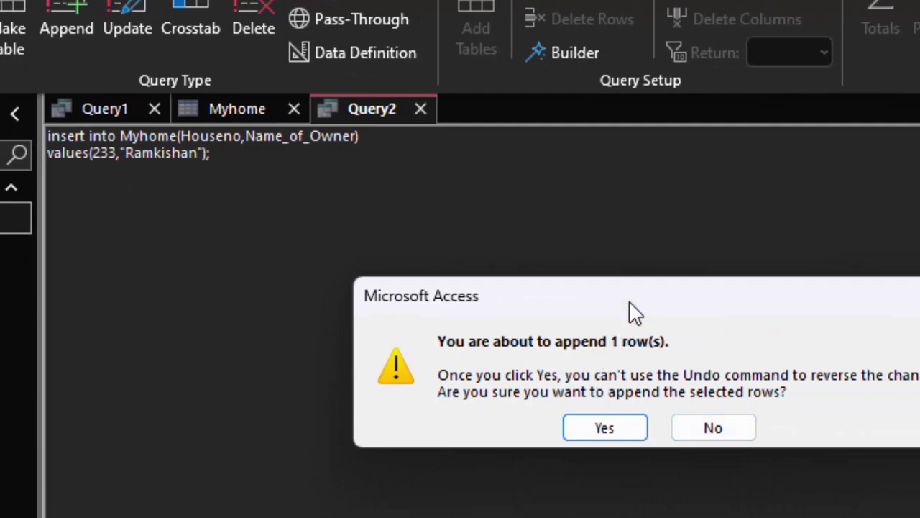
Step: Confirm appending 1 row, house 233, to the Myhome table
drag(636, 295, 563, 179)
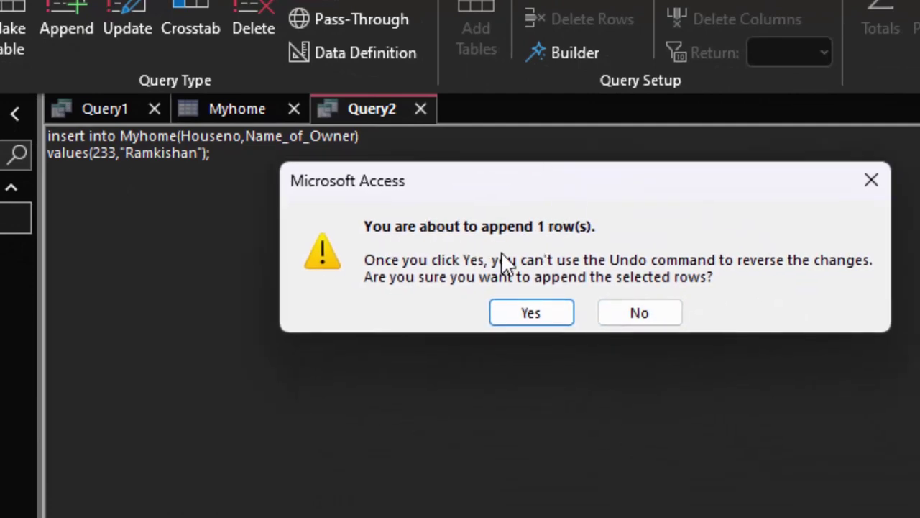
click(530, 315)
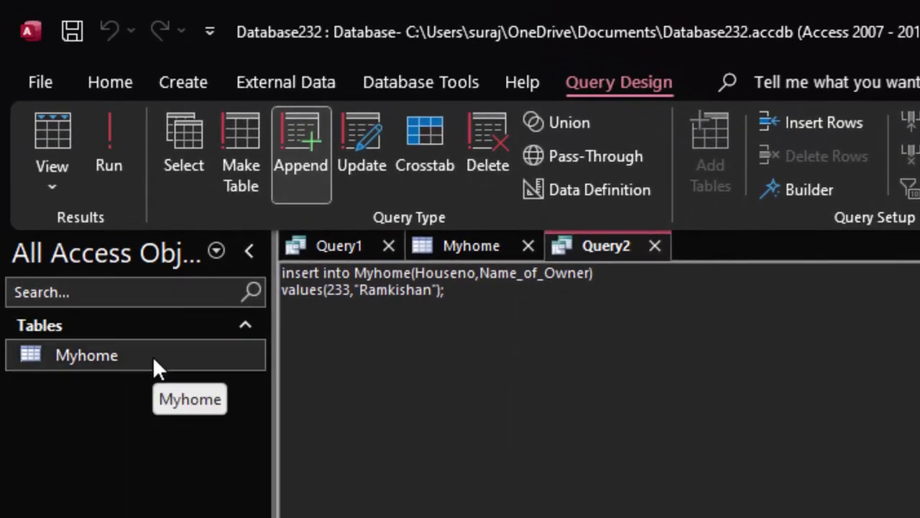
Step: Save Query2 and Query1 under their default names
double_click(153, 356)
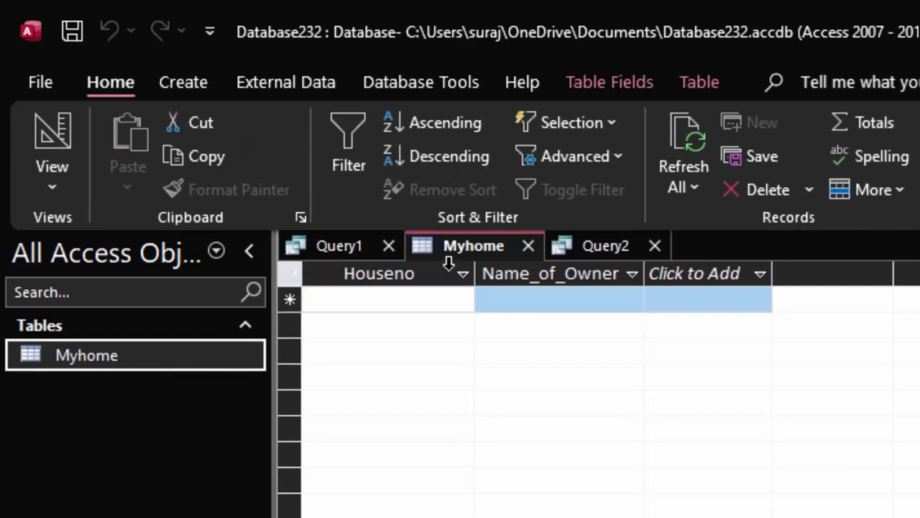
right_click(585, 242)
click(645, 265)
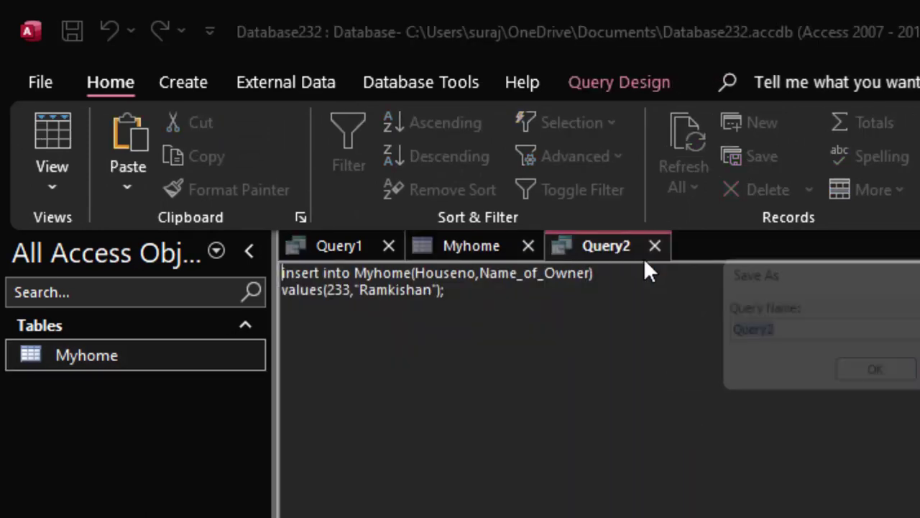
key(Return)
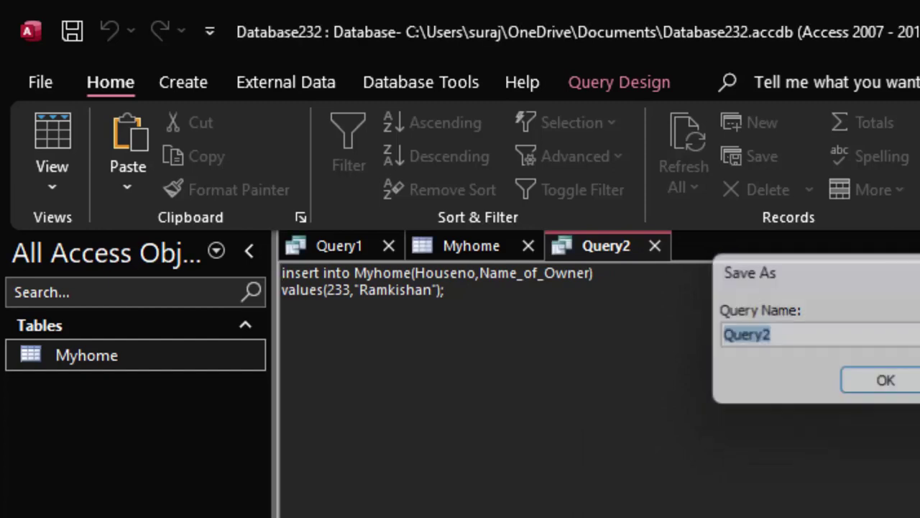
right_click(344, 241)
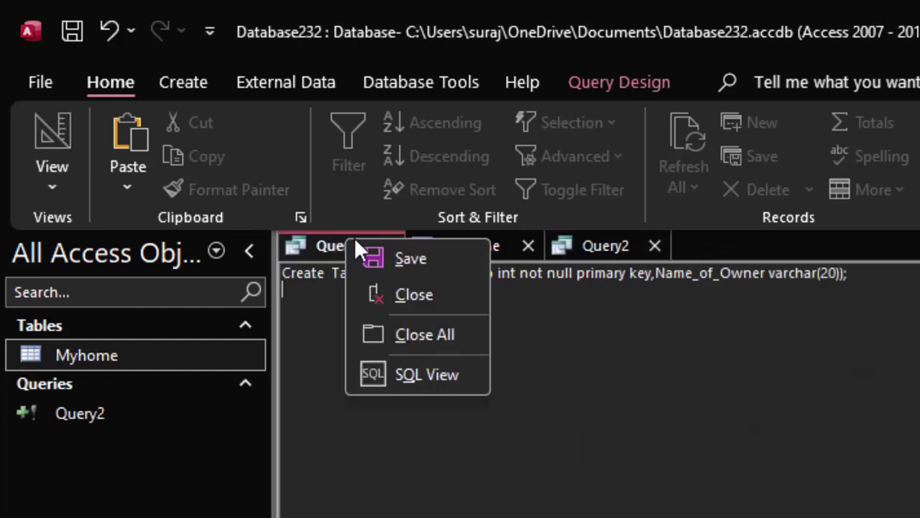
click(381, 257)
key(Return)
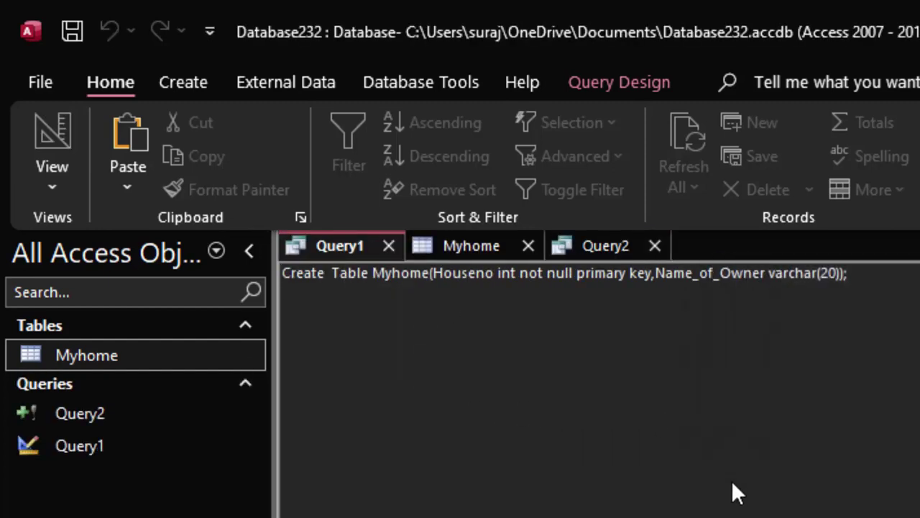
Step: Close Query2, Myhome (saving its layout) and Query1, then reopen Myhome to see house 233
click(655, 245)
click(527, 245)
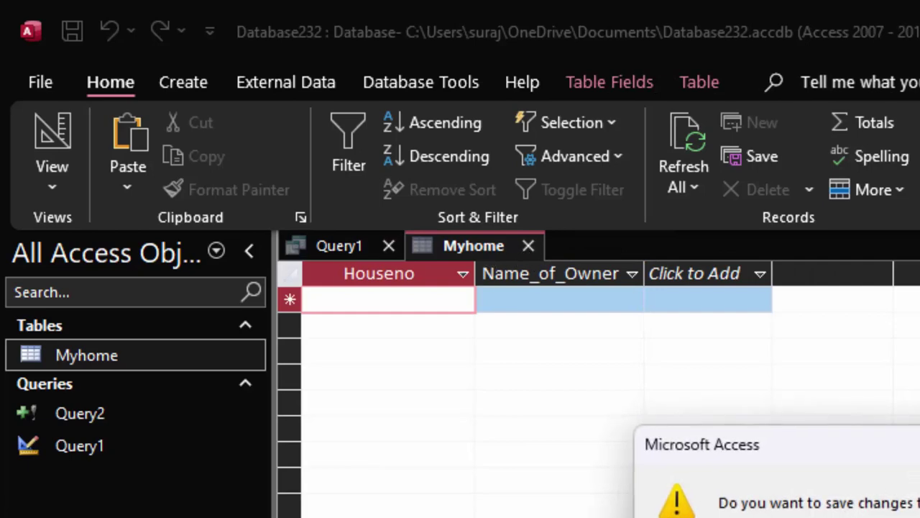
click(880, 499)
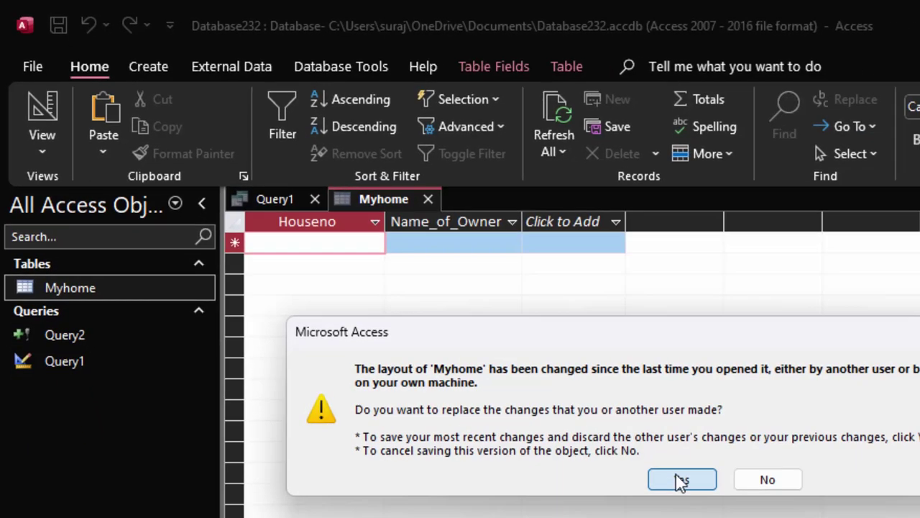
click(679, 479)
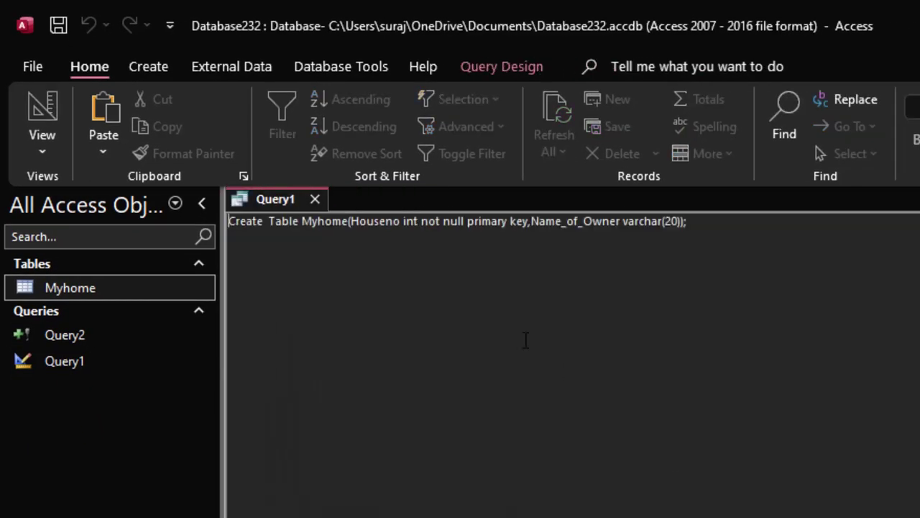
click(316, 200)
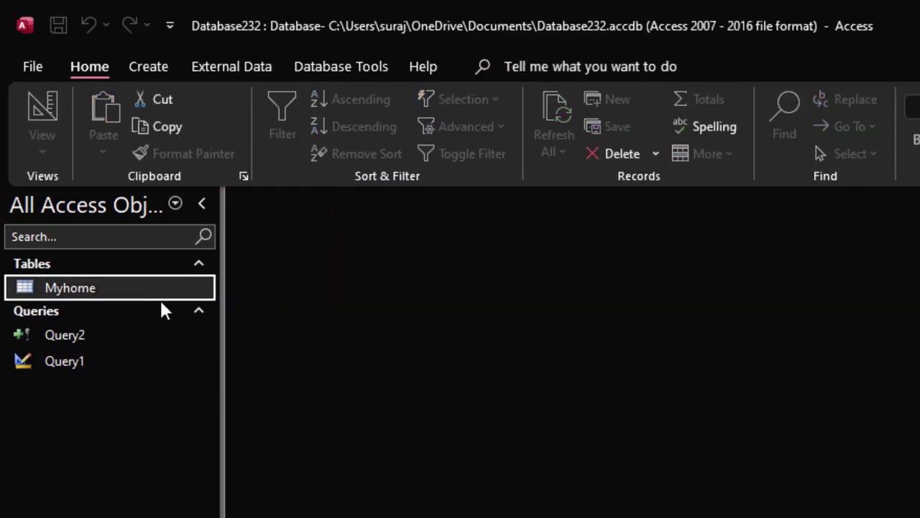
double_click(115, 288)
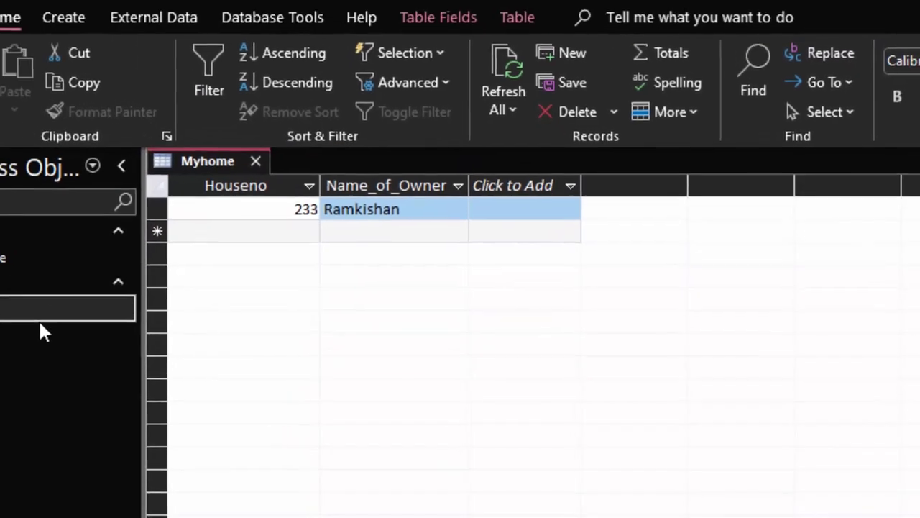
Step: Edit Query2's values to house number 765 with a different owner name
right_click(125, 333)
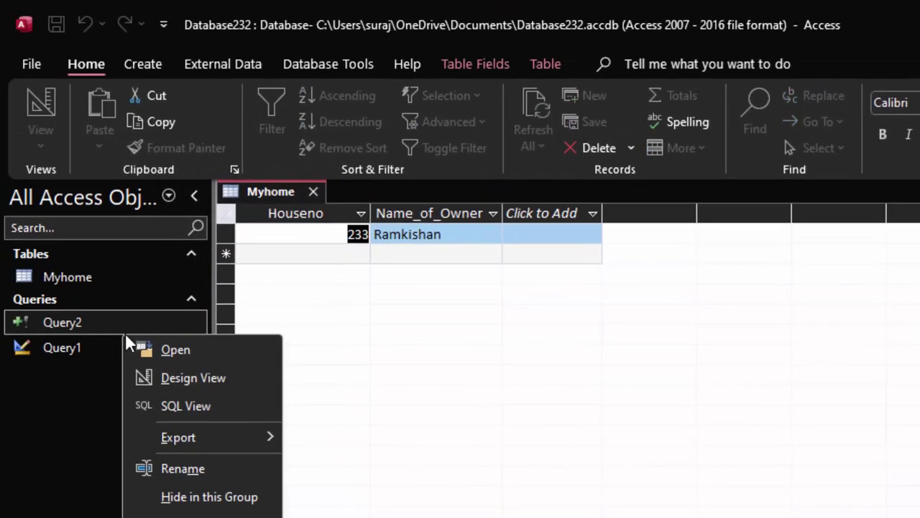
click(173, 375)
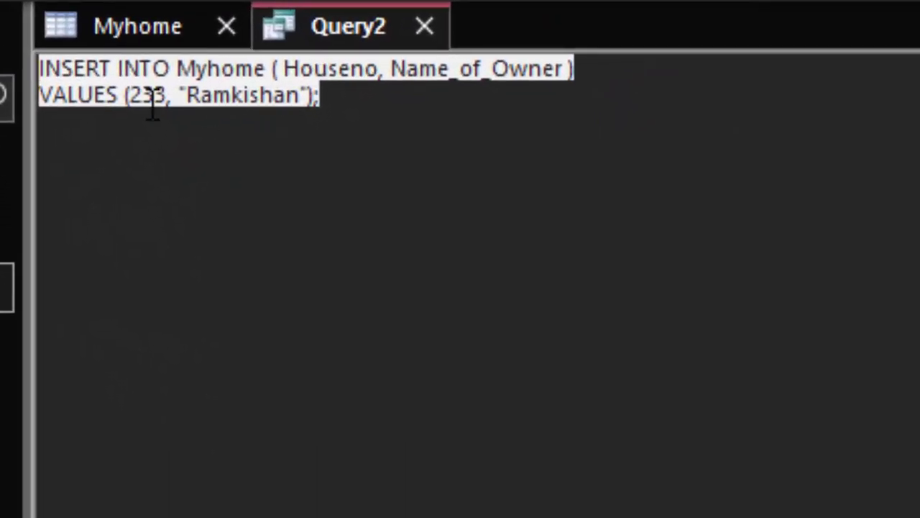
click(177, 107)
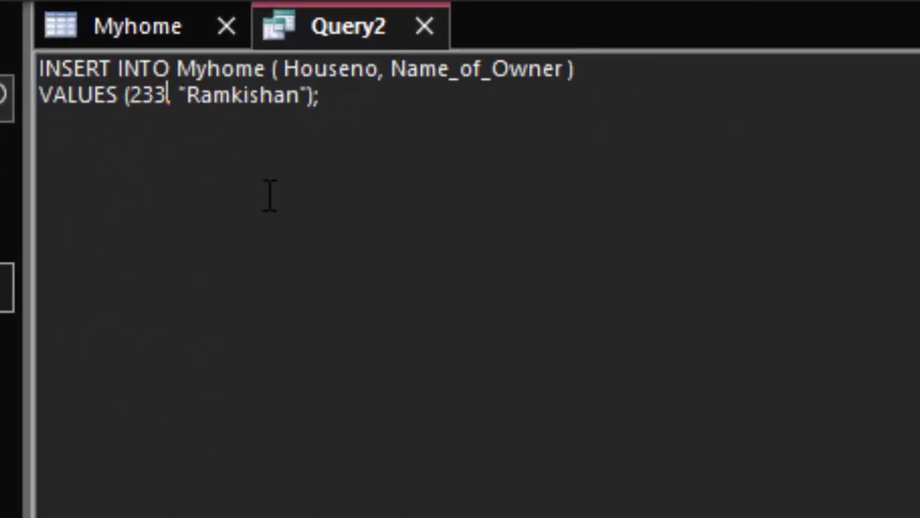
key(BackSpace)
key(BackSpace)
key(BackSpace)
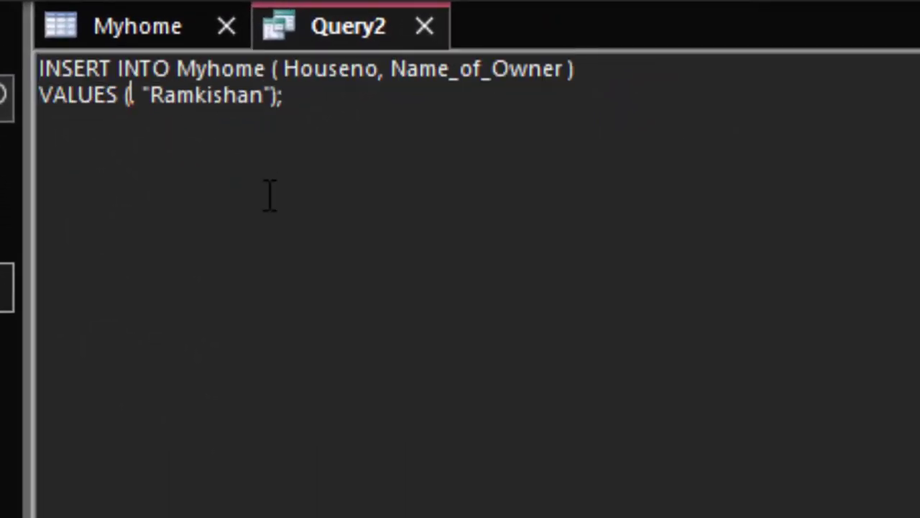
text(765)
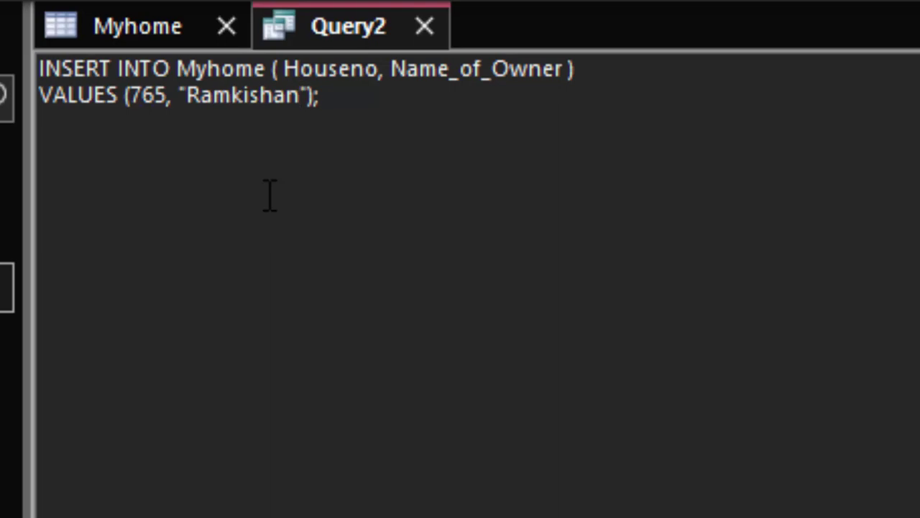
key(BackSpace)
key(BackSpace)
key(BackSpace)
key(BackSpace)
key(BackSpace)
key(BackSpace)
text(Avinash)
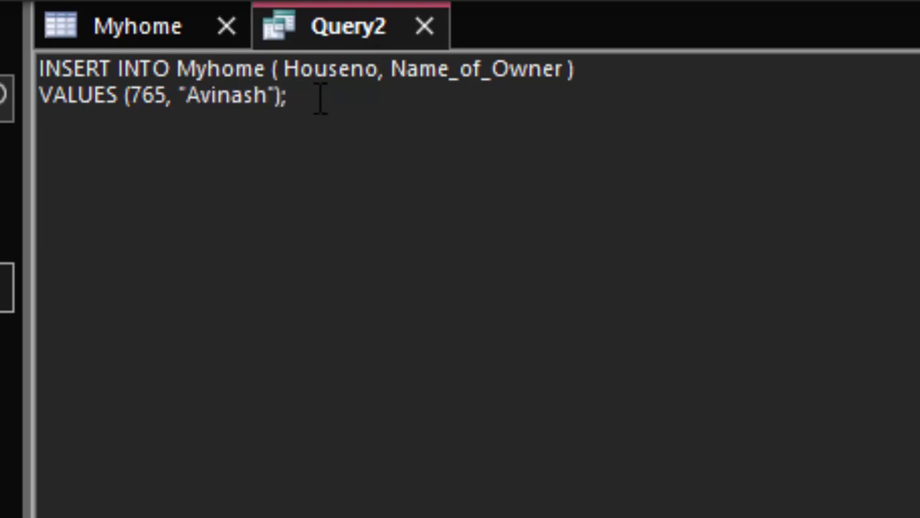
Step: Run the append query, confirm adding the row, and reopen the Myhome table
drag(323, 101, 38, 69)
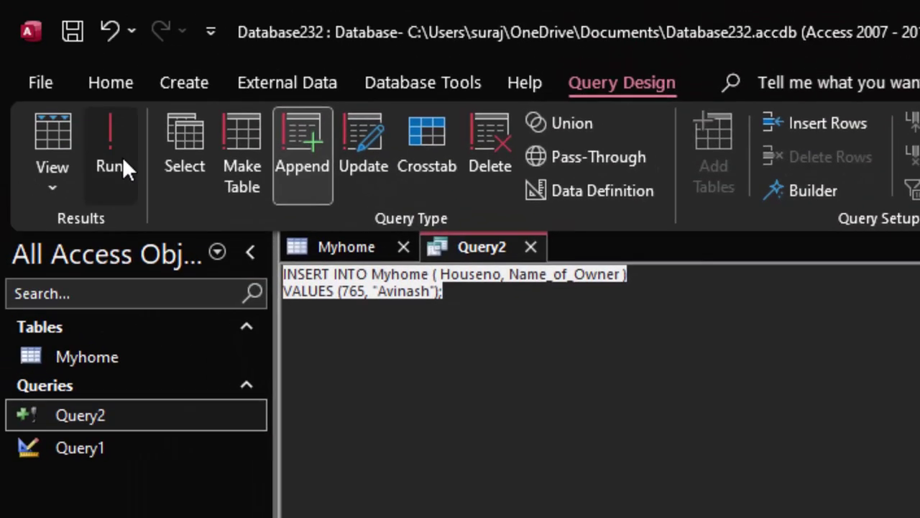
click(122, 166)
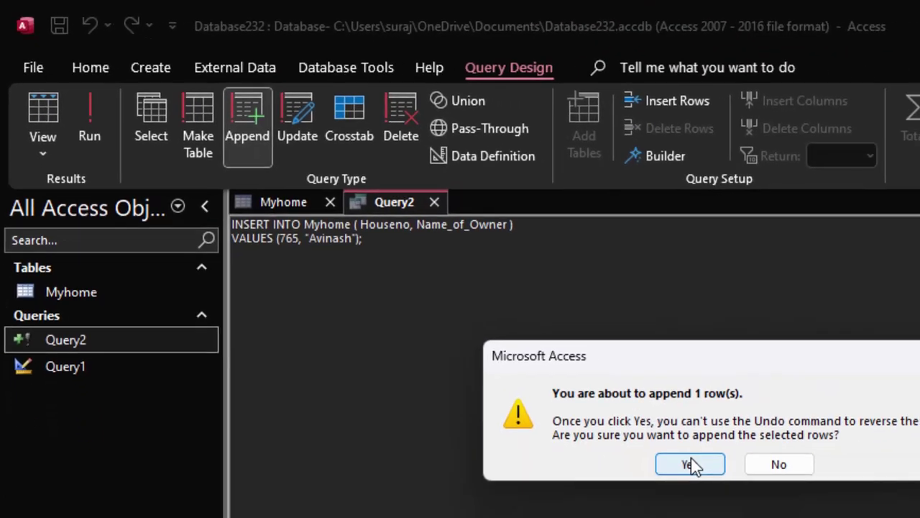
click(691, 465)
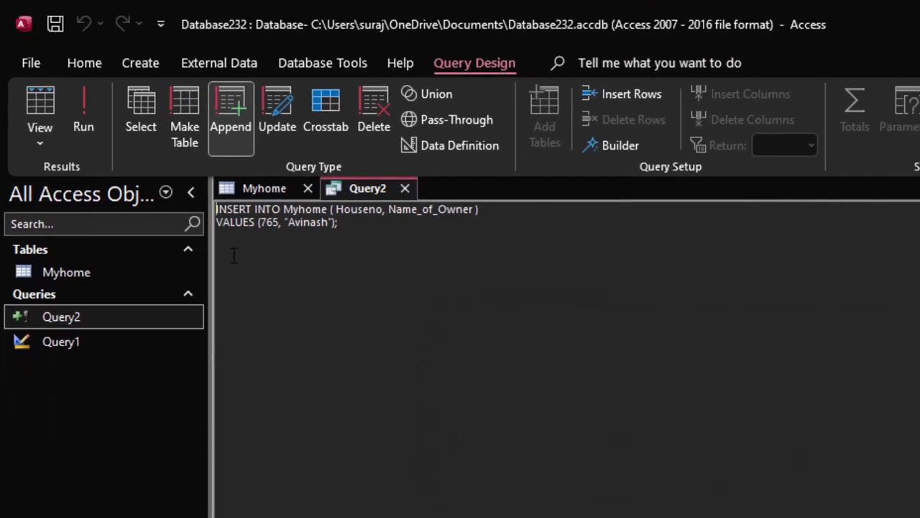
double_click(129, 274)
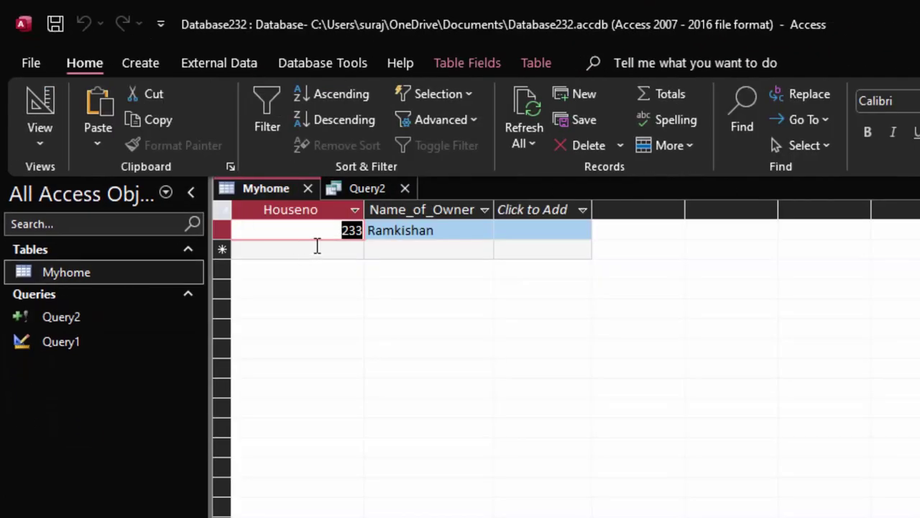
Step: Refresh Myhome and check the Houseno values 233 and the new 765 record
click(524, 118)
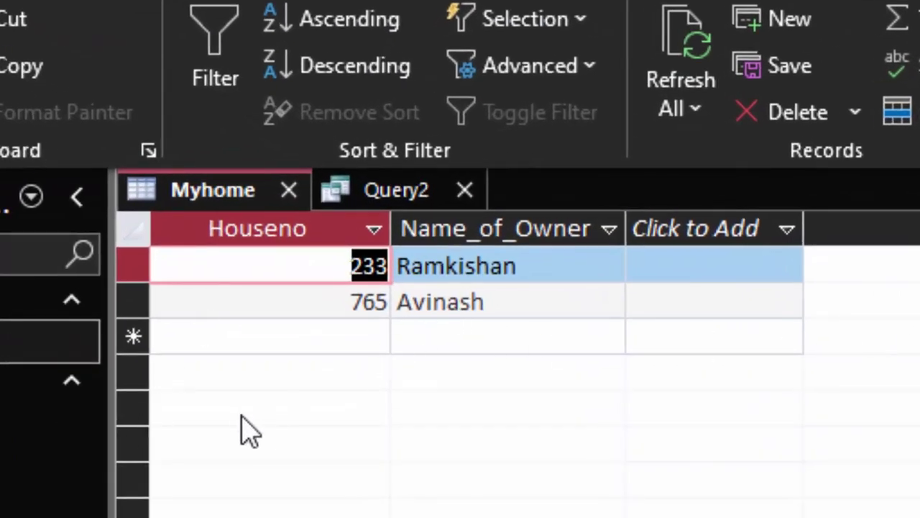
click(344, 262)
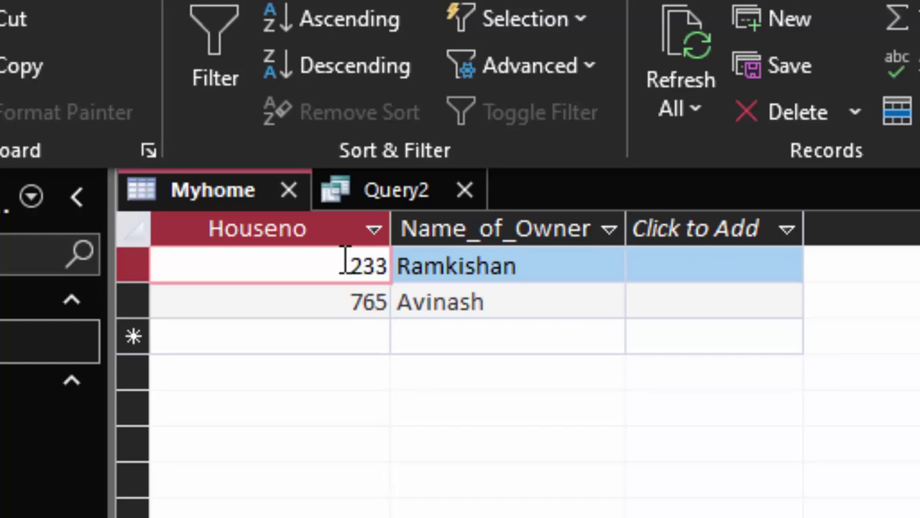
double_click(344, 263)
drag(345, 302, 381, 302)
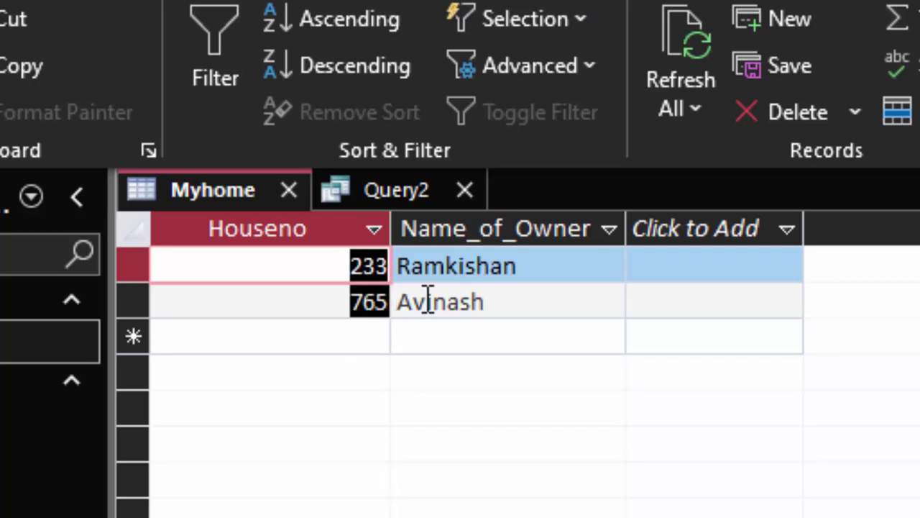
click(316, 301)
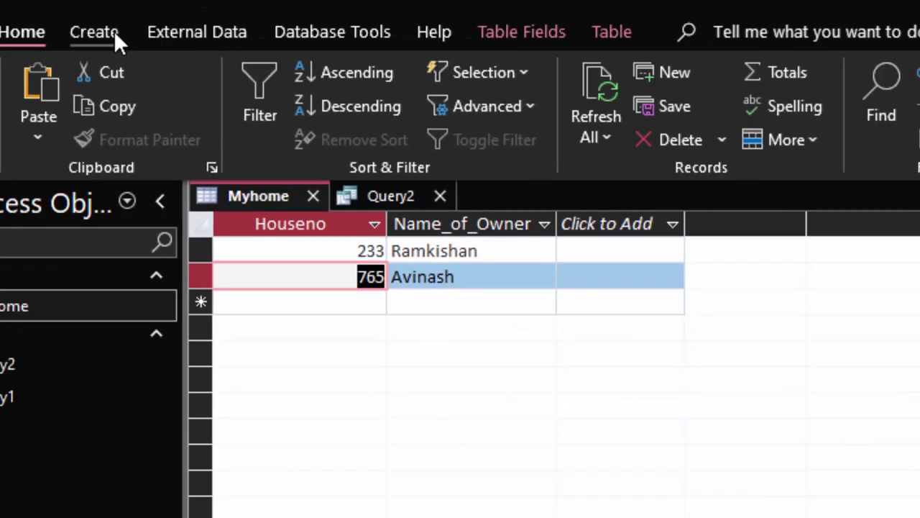
Step: Create a new query in SQL view holding an INSERT INTO Myhome statement for house 233 and its owner
click(114, 33)
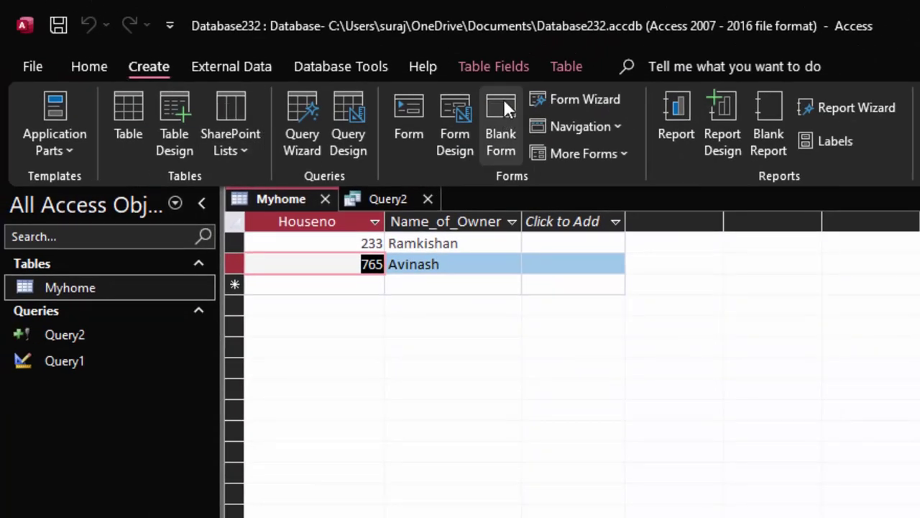
click(361, 105)
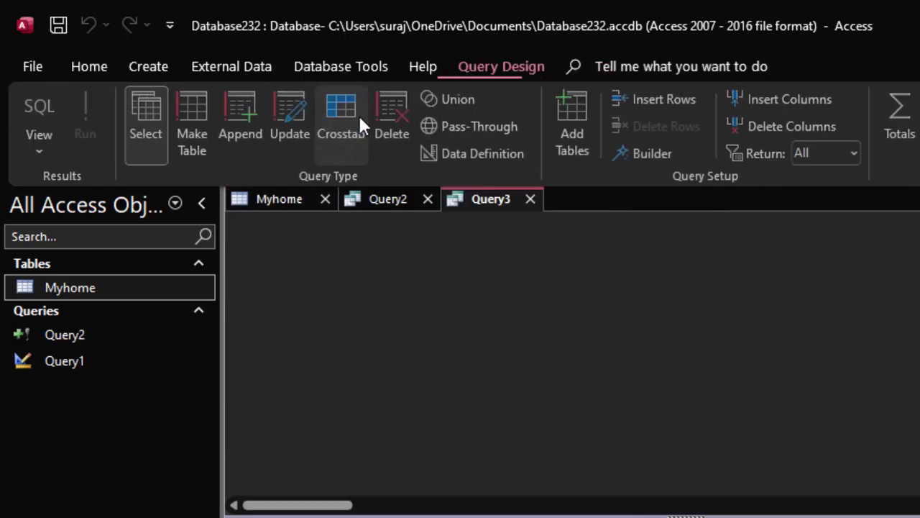
click(40, 107)
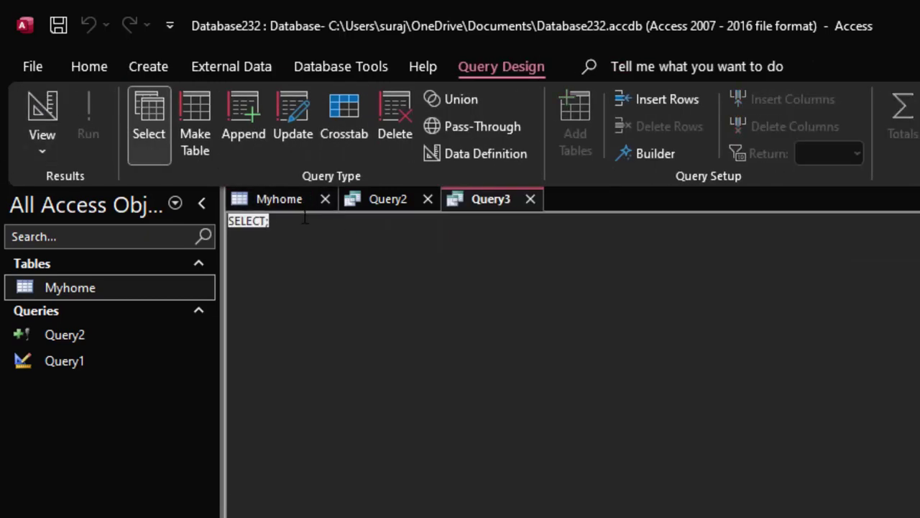
key(Delete)
text(insert into Myhome(Houseno,Name_of_Owner) values(233,"Ramkishan");)
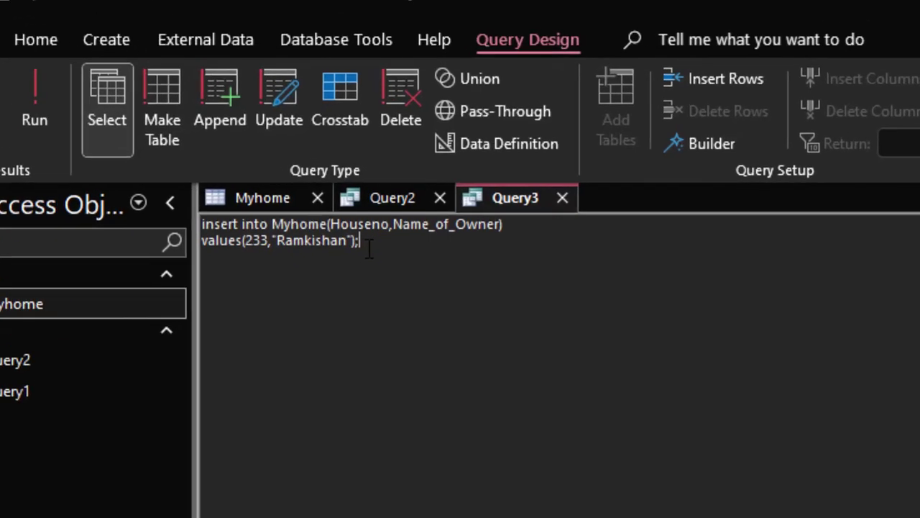
Step: Run the append for house 233, confirm it, then cancel when Access rejects the duplicate
drag(359, 235, 228, 220)
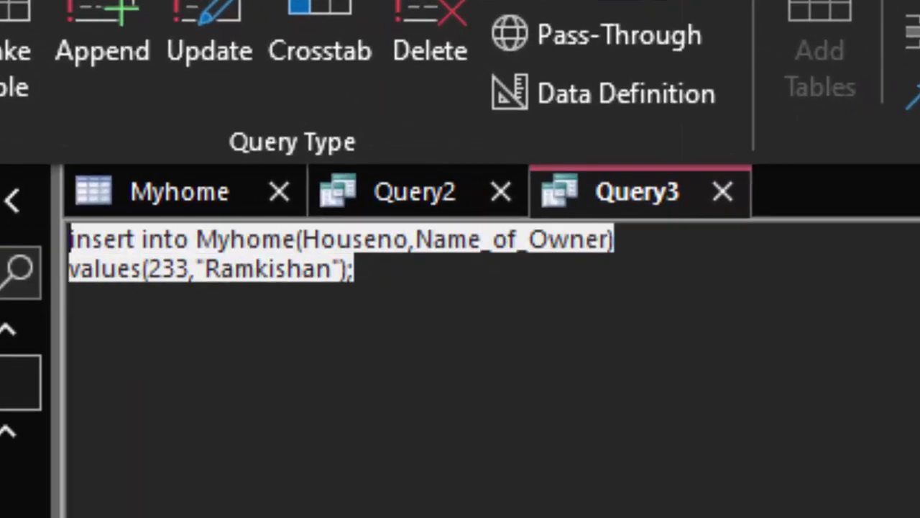
click(8, 43)
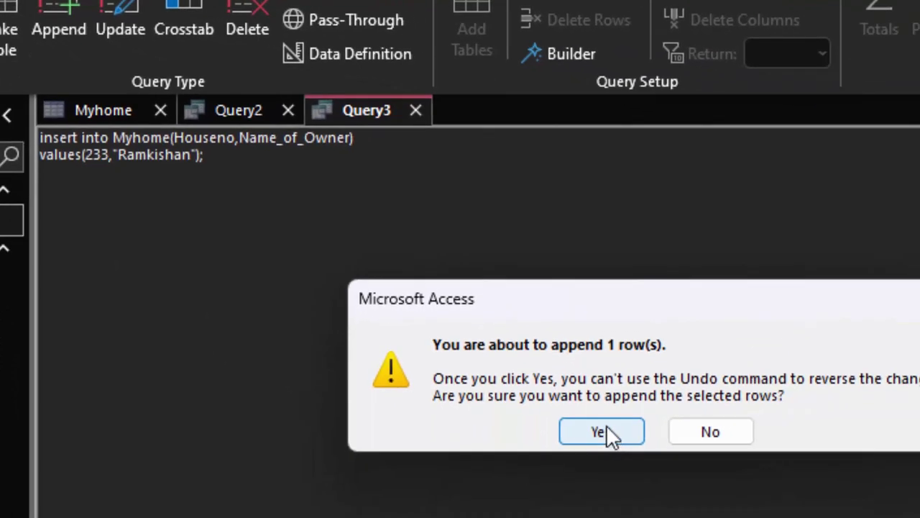
click(606, 426)
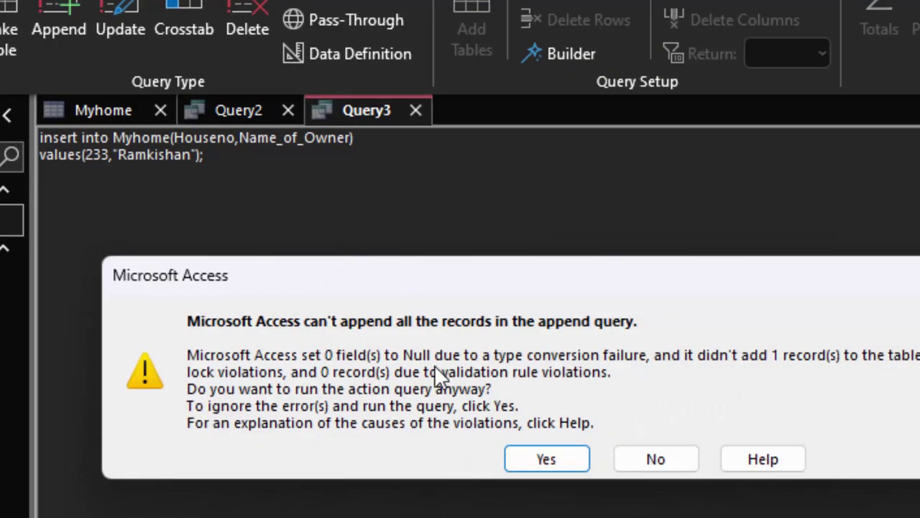
drag(393, 272, 400, 160)
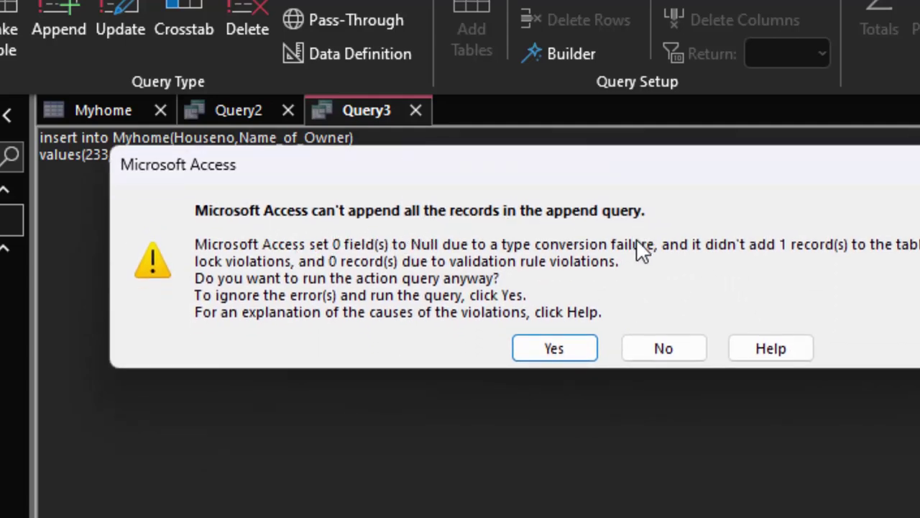
click(695, 344)
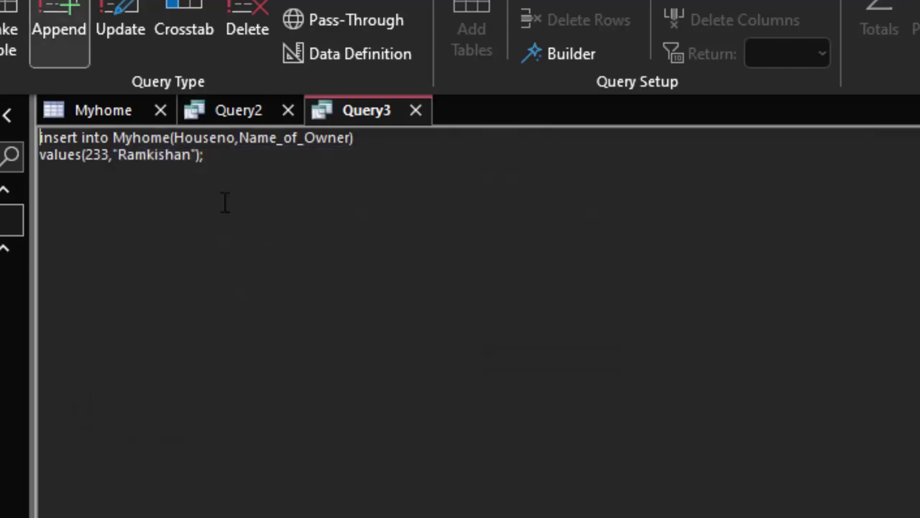
Step: Change the house number from 233 to 23 and run the append, confirming the 1-row insert
click(102, 156)
key(shift+End)
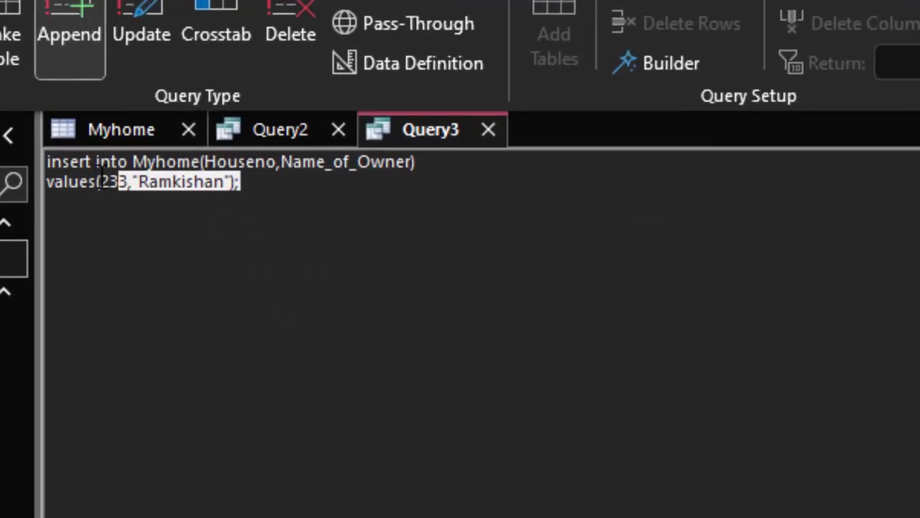
key(Delete)
key(ctrl+z)
key(Delete)
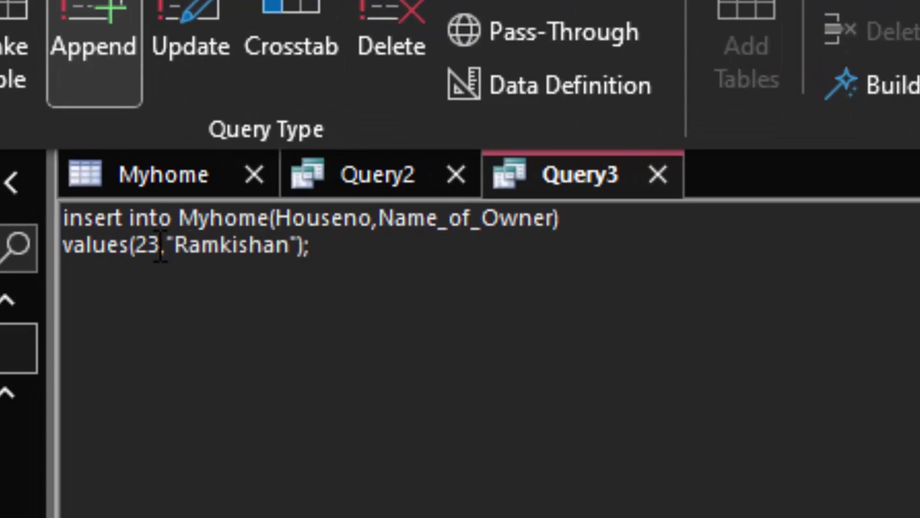
key(Left)
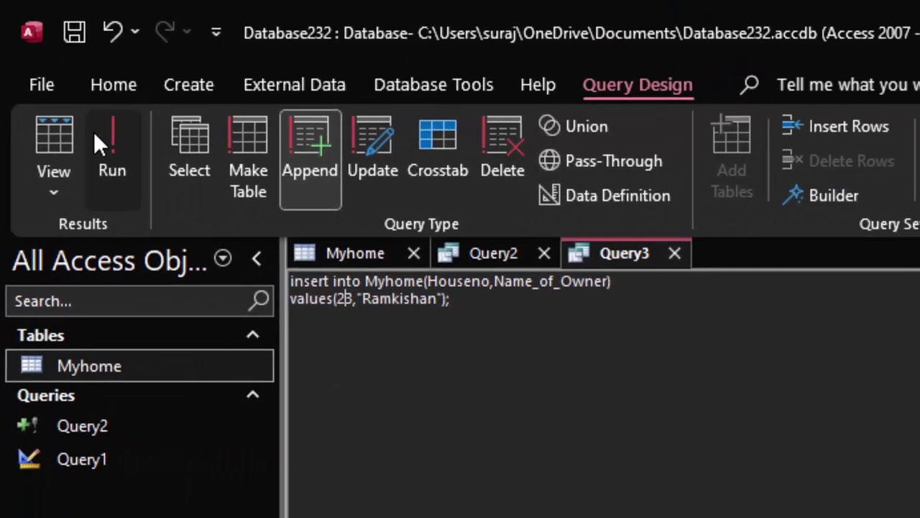
click(104, 136)
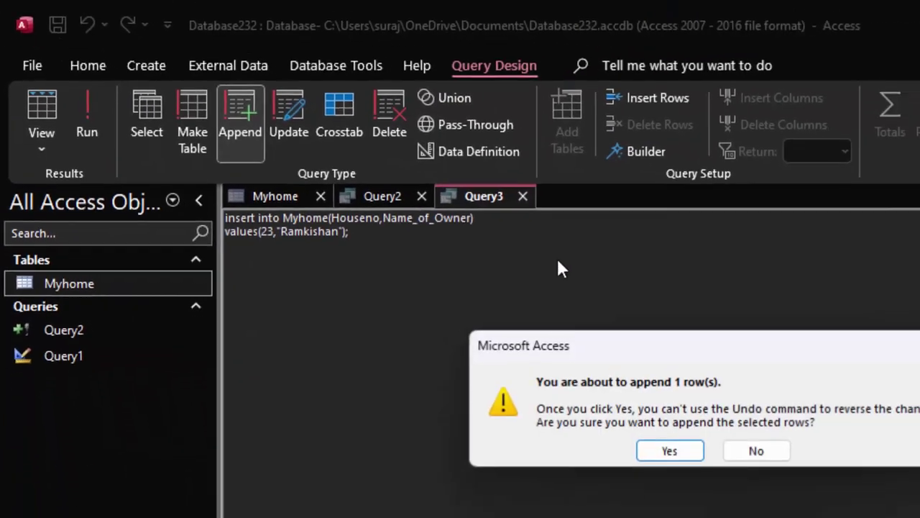
click(614, 410)
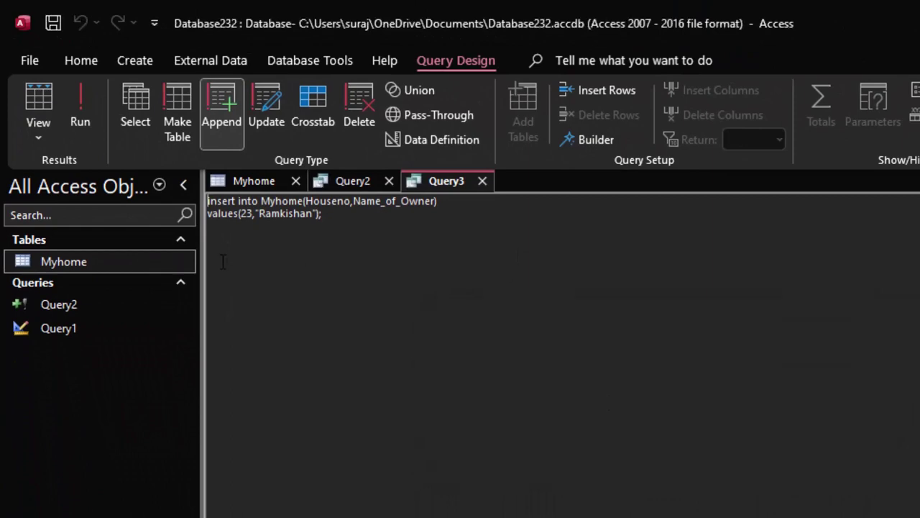
Step: Open Myhome and refresh it to list houses 23, 233 and 765
double_click(158, 261)
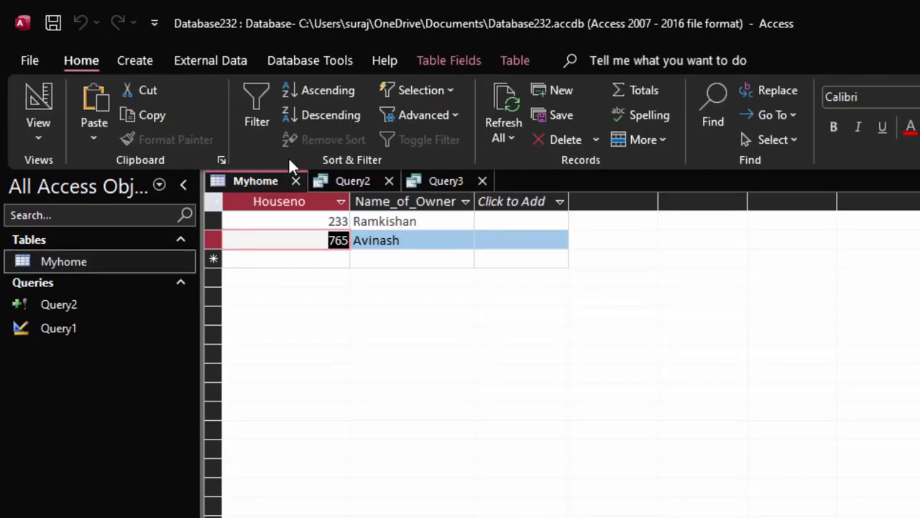
click(505, 108)
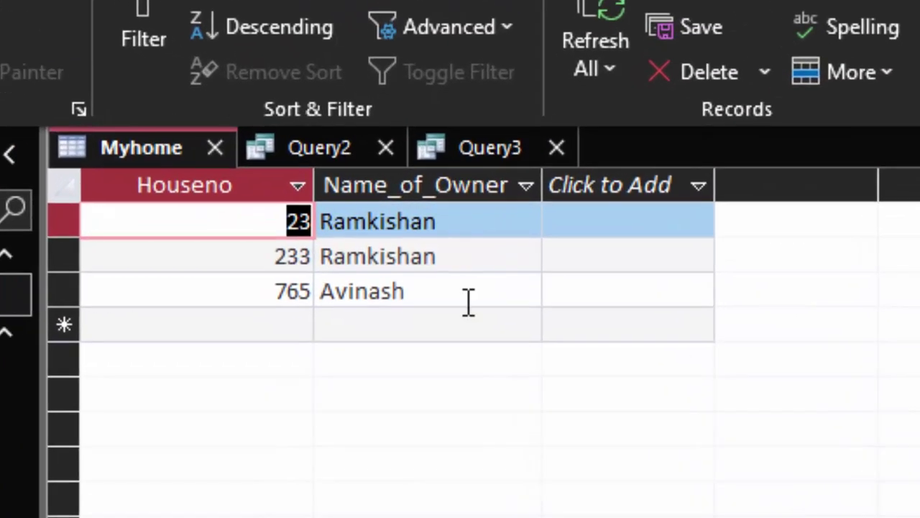